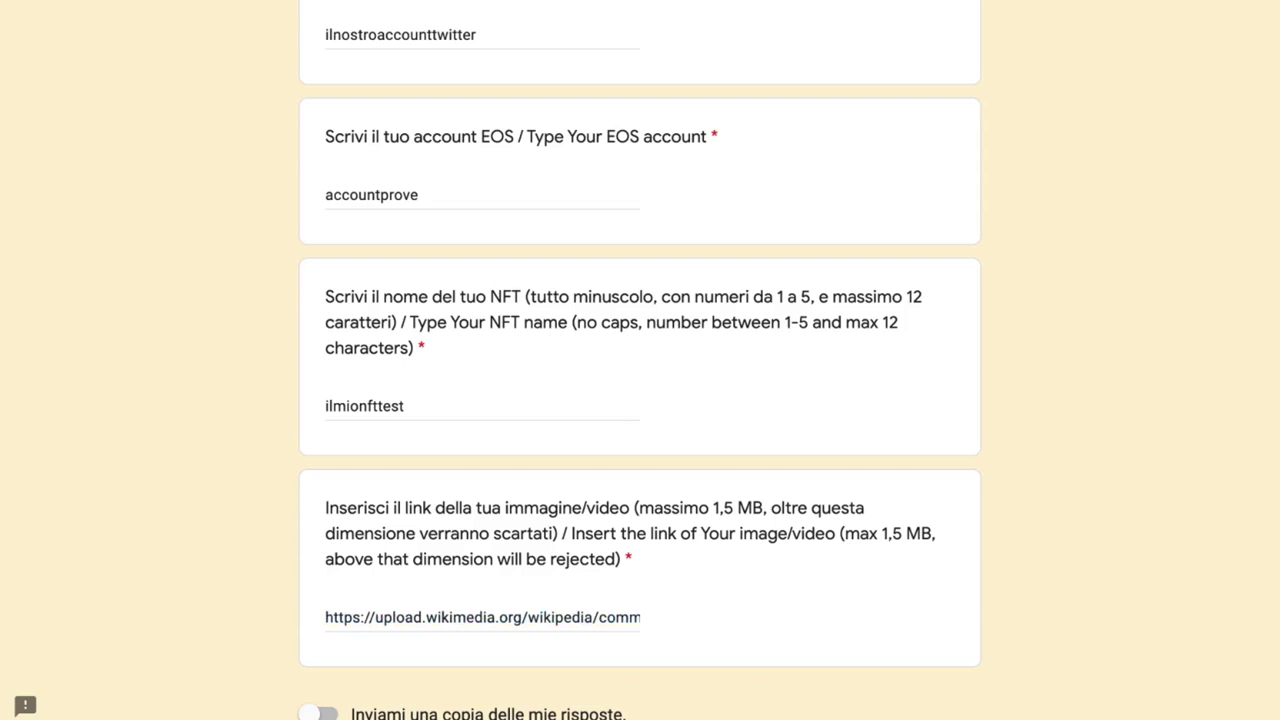
Step: Check the full image link entered in the last question of the NFT request form
{"action": "left_click_drag", "start_coordinate": [325, 617], "coordinate": [640, 617]}
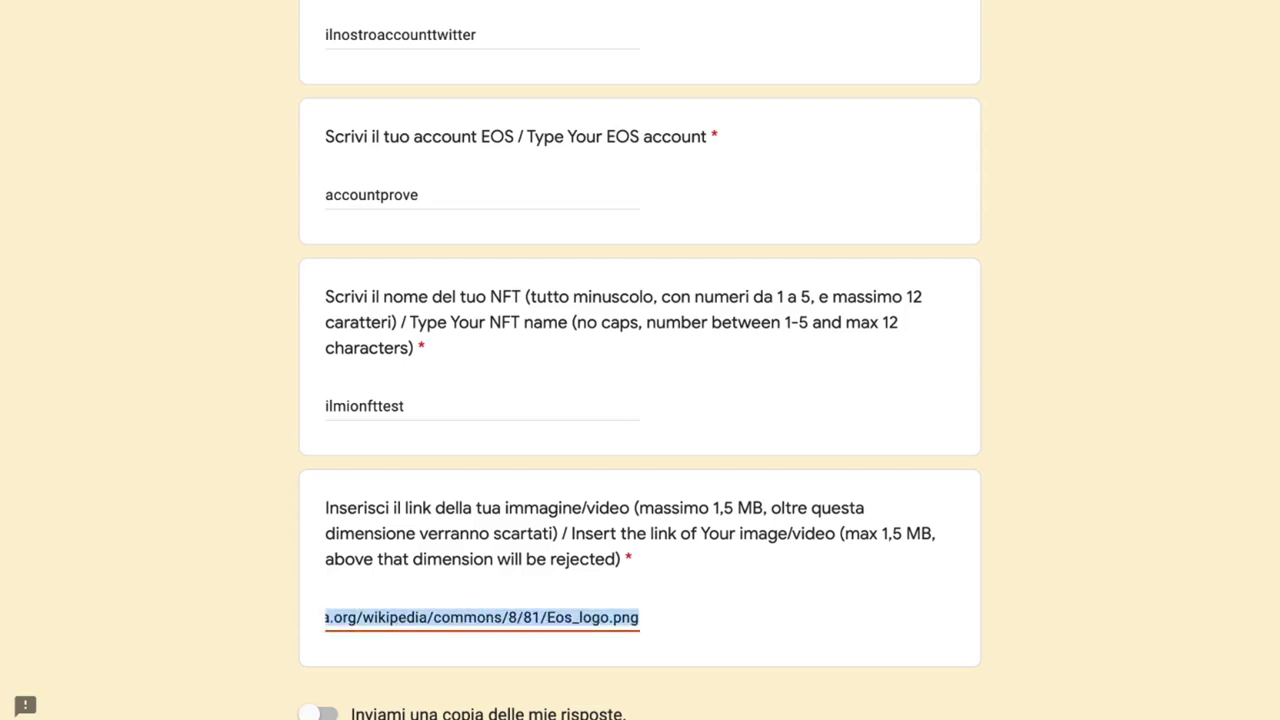
{"action": "scroll", "coordinate": [640, 400], "scroll_direction": "down", "scroll_amount": 3}
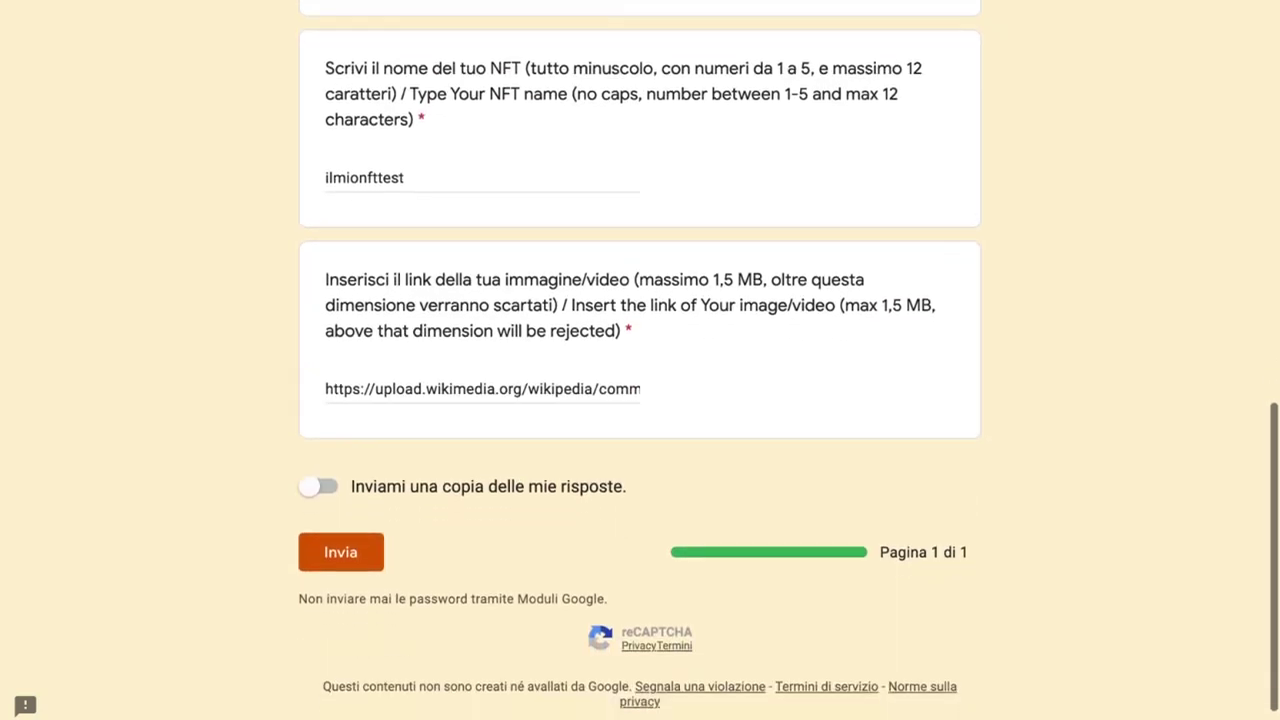
{"action": "scroll", "coordinate": [640, 400], "scroll_direction": "down", "scroll_amount": 1}
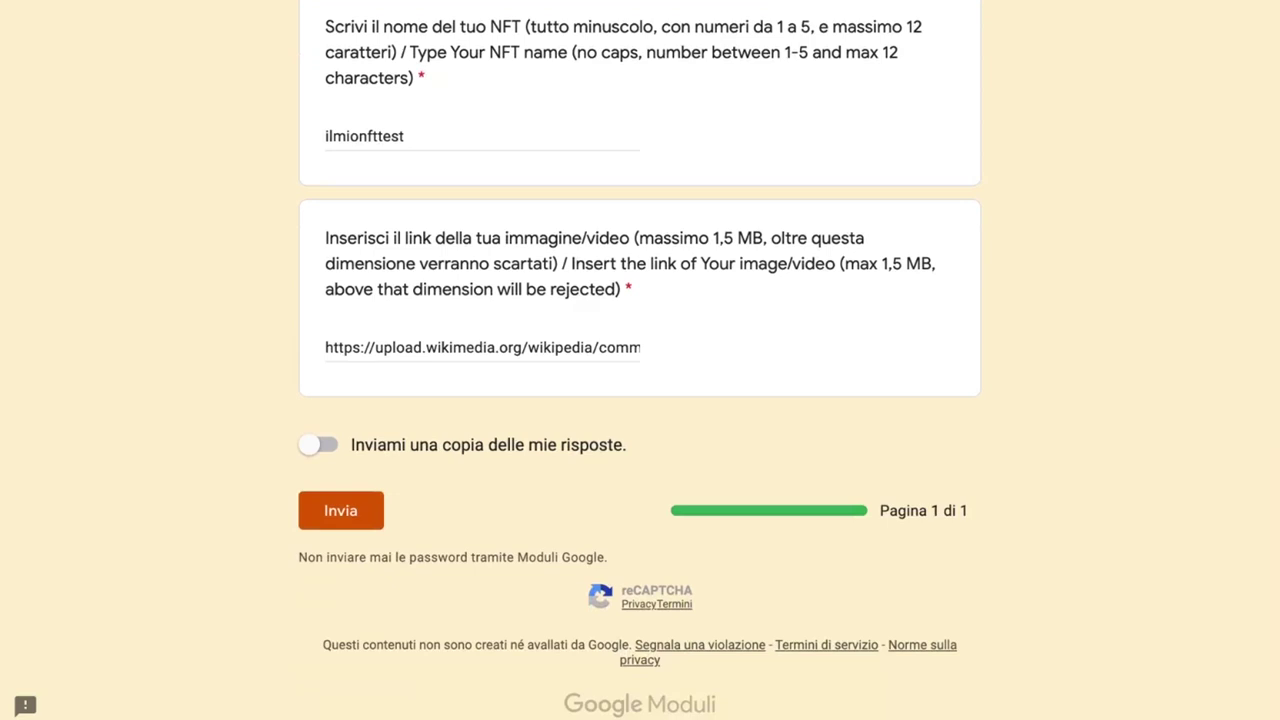
{"action": "left_click", "coordinate": [318, 445]}
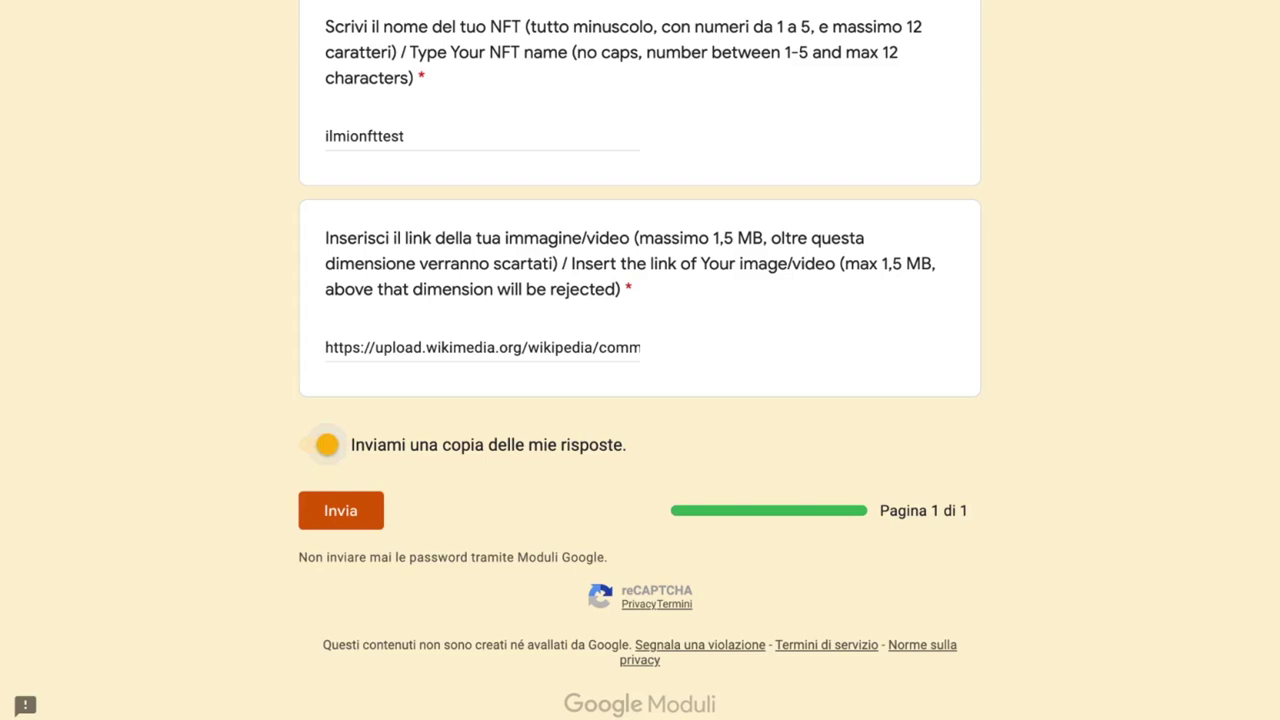
{"action": "key", "text": "space"}
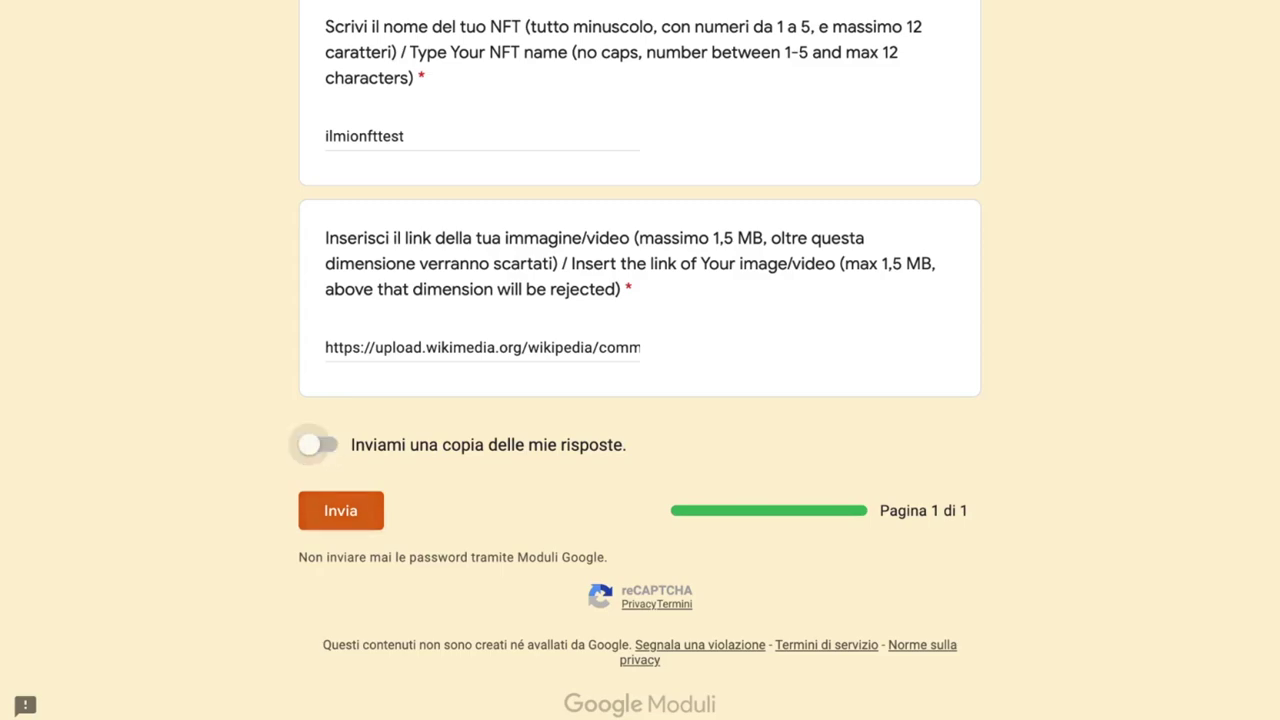
{"action": "key", "text": "Tab"}
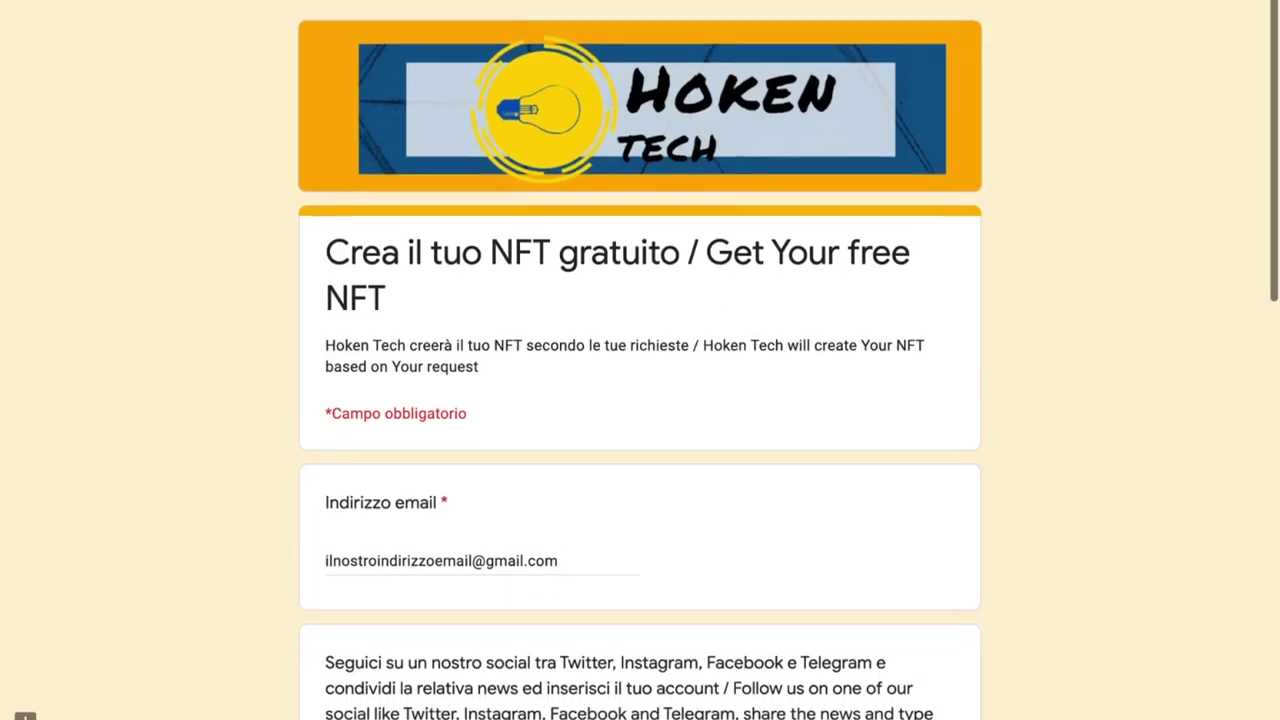
Step: Review the email, social account and EOS account answers in the NFT request form
{"action": "scroll", "coordinate": [640, 360], "scroll_direction": "down", "scroll_amount": 2}
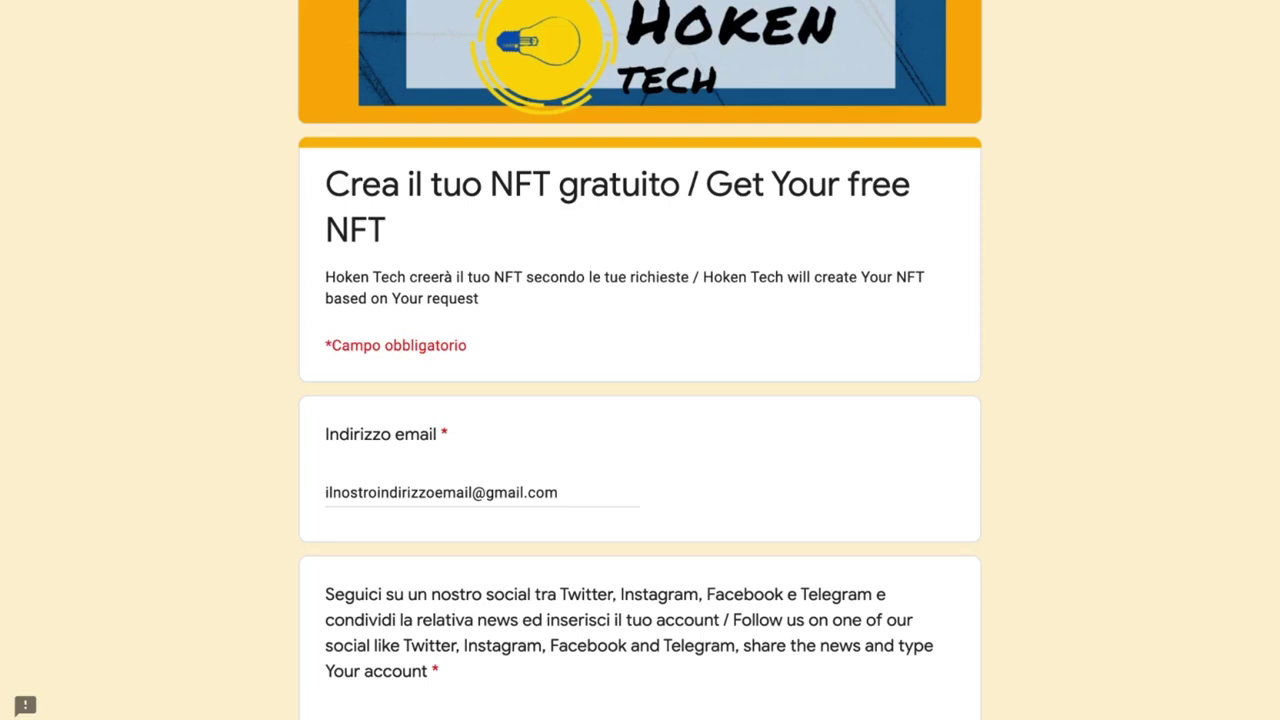
{"action": "scroll", "coordinate": [640, 360], "scroll_direction": "down", "scroll_amount": 7}
{"action": "scroll", "coordinate": [640, 360], "scroll_direction": "up", "scroll_amount": 1}
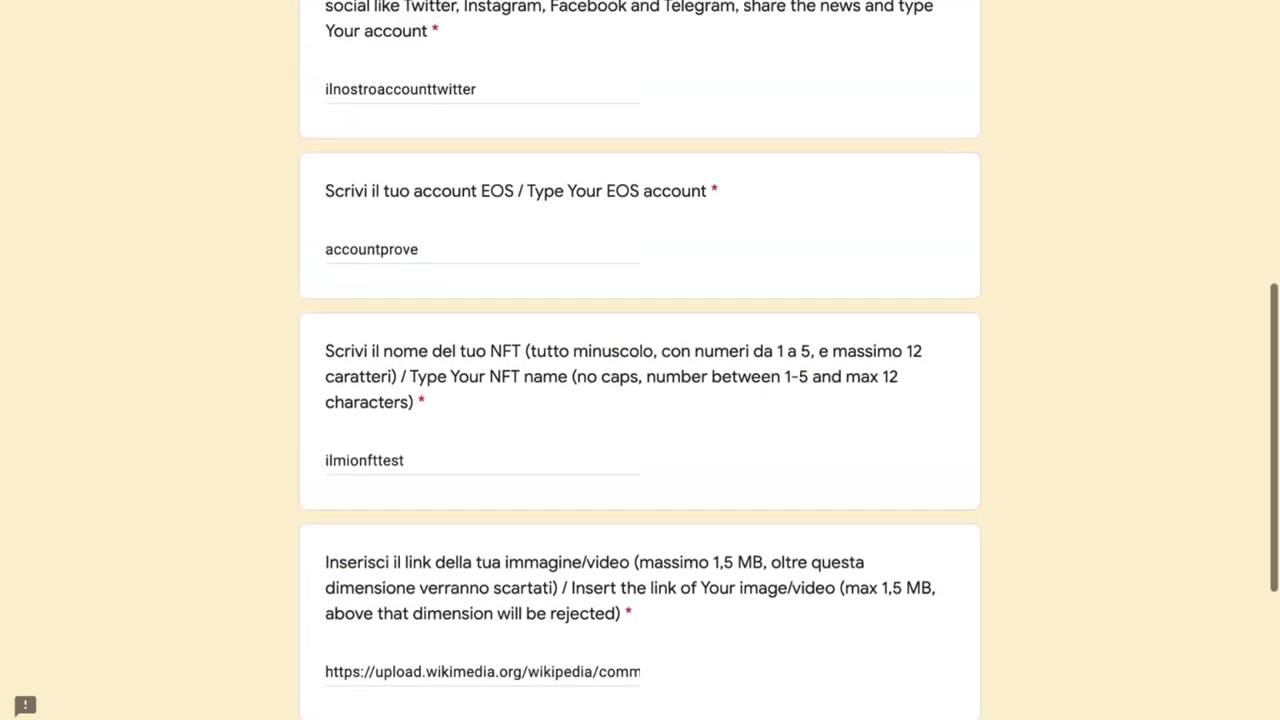
{"action": "scroll", "coordinate": [640, 360], "scroll_direction": "up", "scroll_amount": 1}
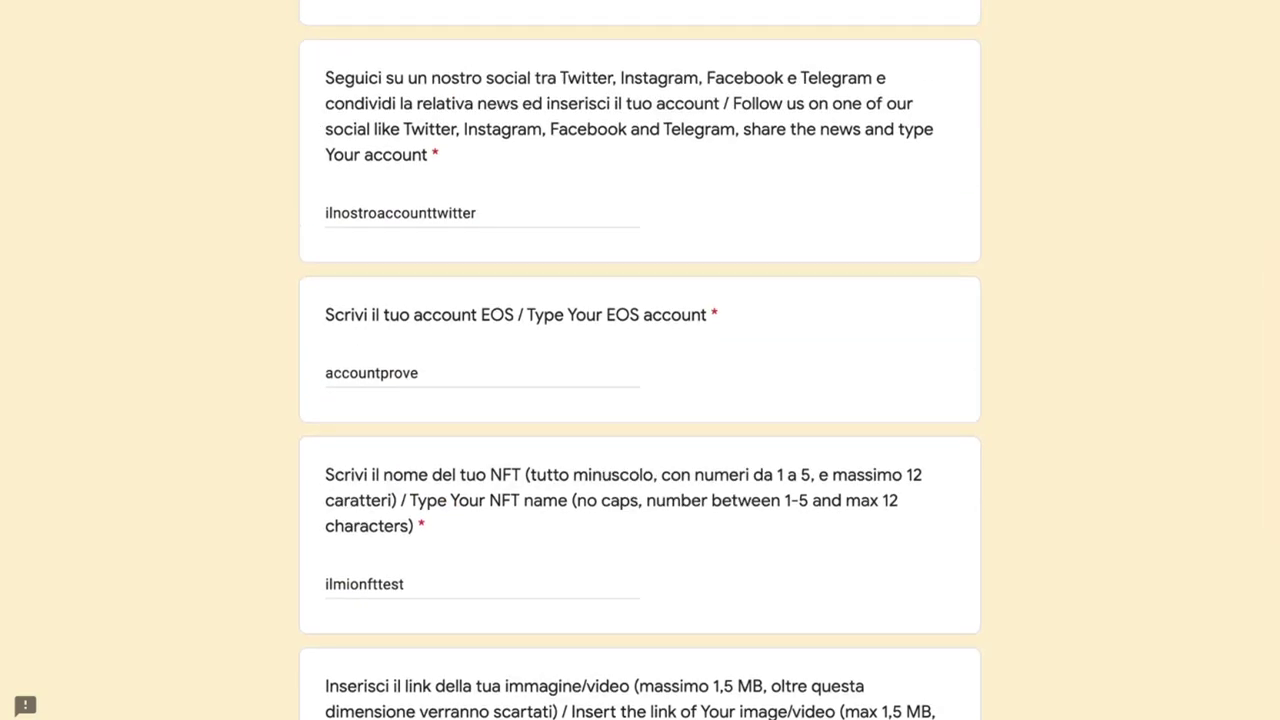
{"action": "double_click", "coordinate": [400, 213]}
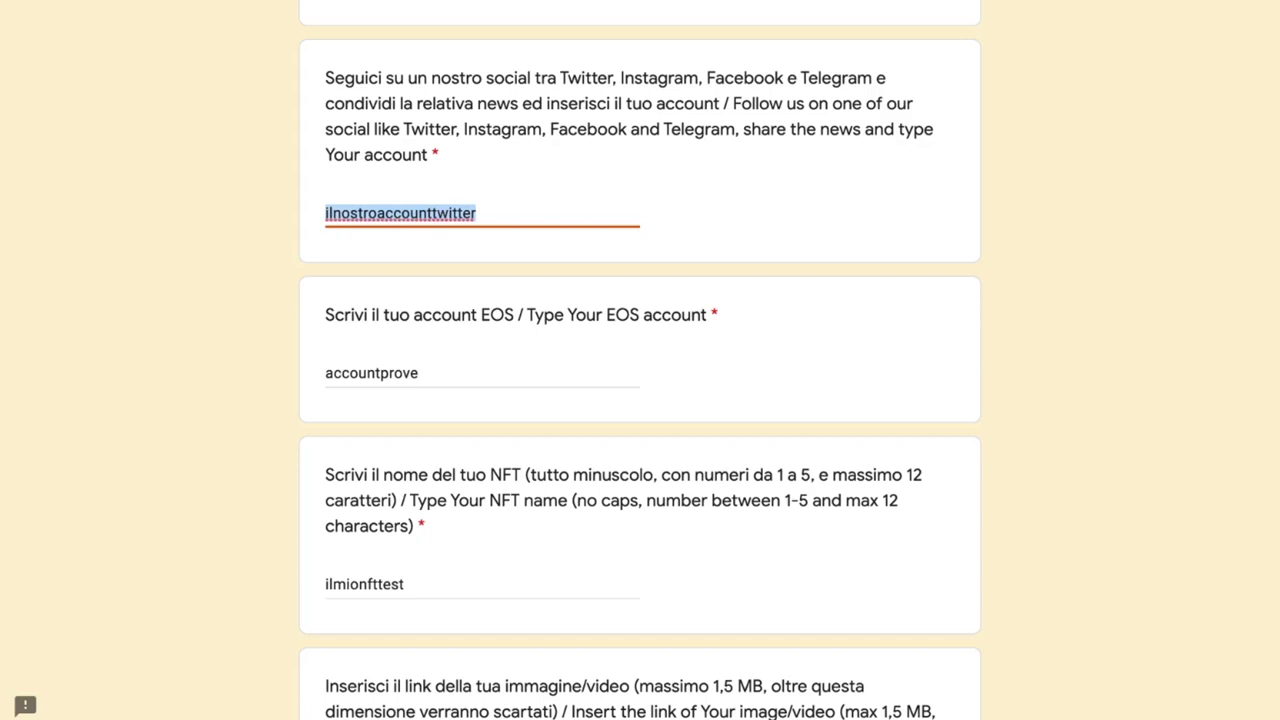
{"action": "scroll", "coordinate": [640, 360], "scroll_direction": "down", "scroll_amount": 1}
{"action": "left_click", "coordinate": [420, 245]}
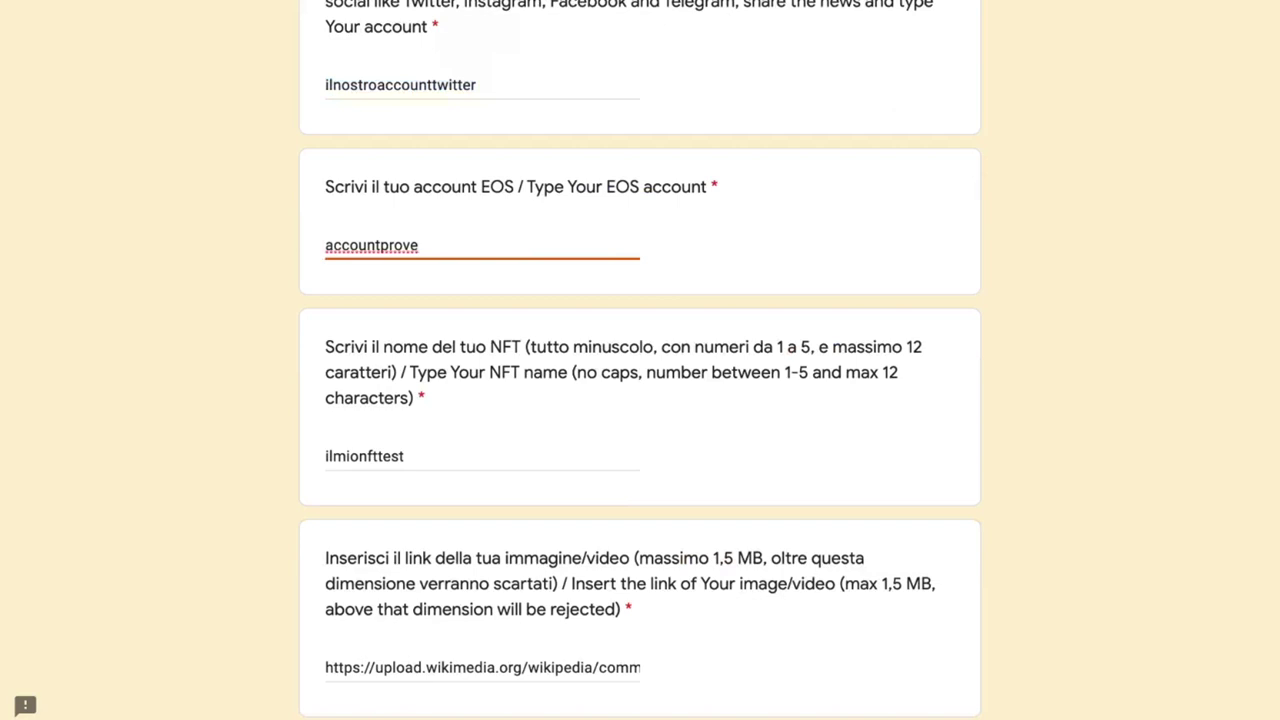
Step: Review the NFT name and image link answers in the form
{"action": "scroll", "coordinate": [640, 360], "scroll_direction": "down", "scroll_amount": 1}
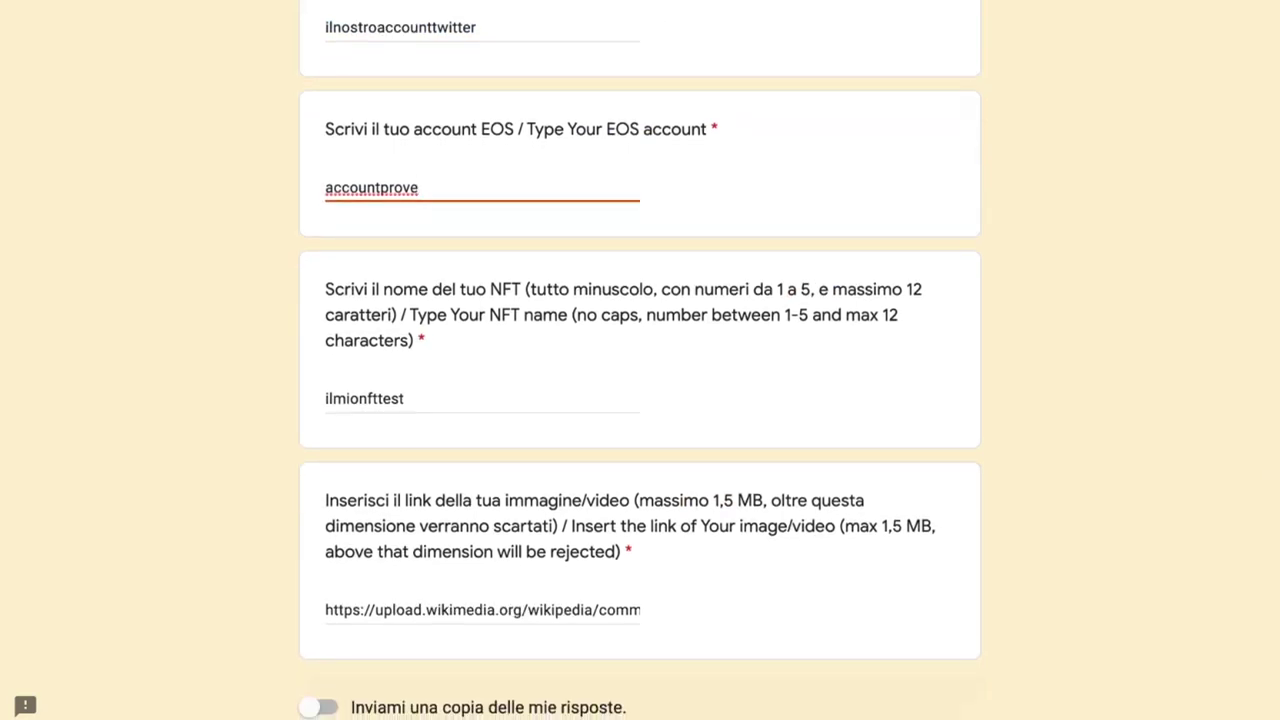
{"action": "scroll", "coordinate": [640, 360], "scroll_direction": "down", "scroll_amount": 2}
{"action": "left_click", "coordinate": [580, 302]}
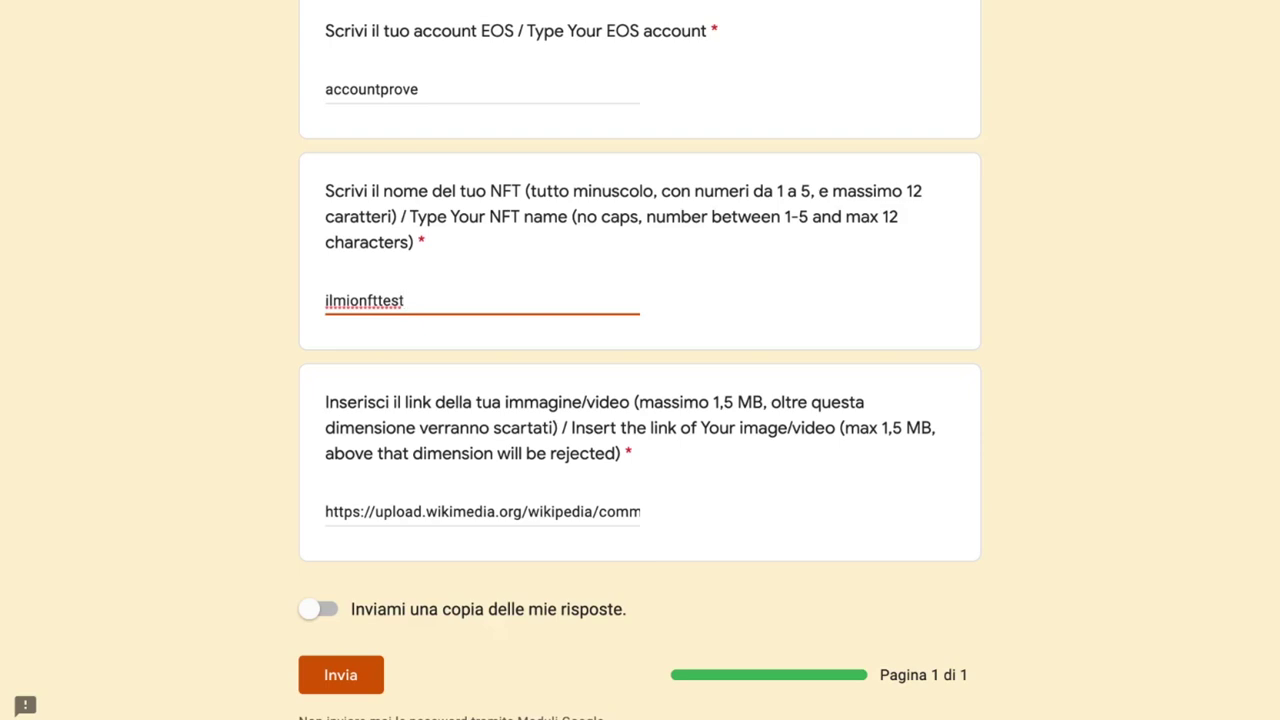
{"action": "scroll", "coordinate": [476, 511], "scroll_direction": "down", "scroll_amount": 1}
{"action": "left_click", "coordinate": [476, 511]}
{"action": "triple_click", "coordinate": [474, 460]}
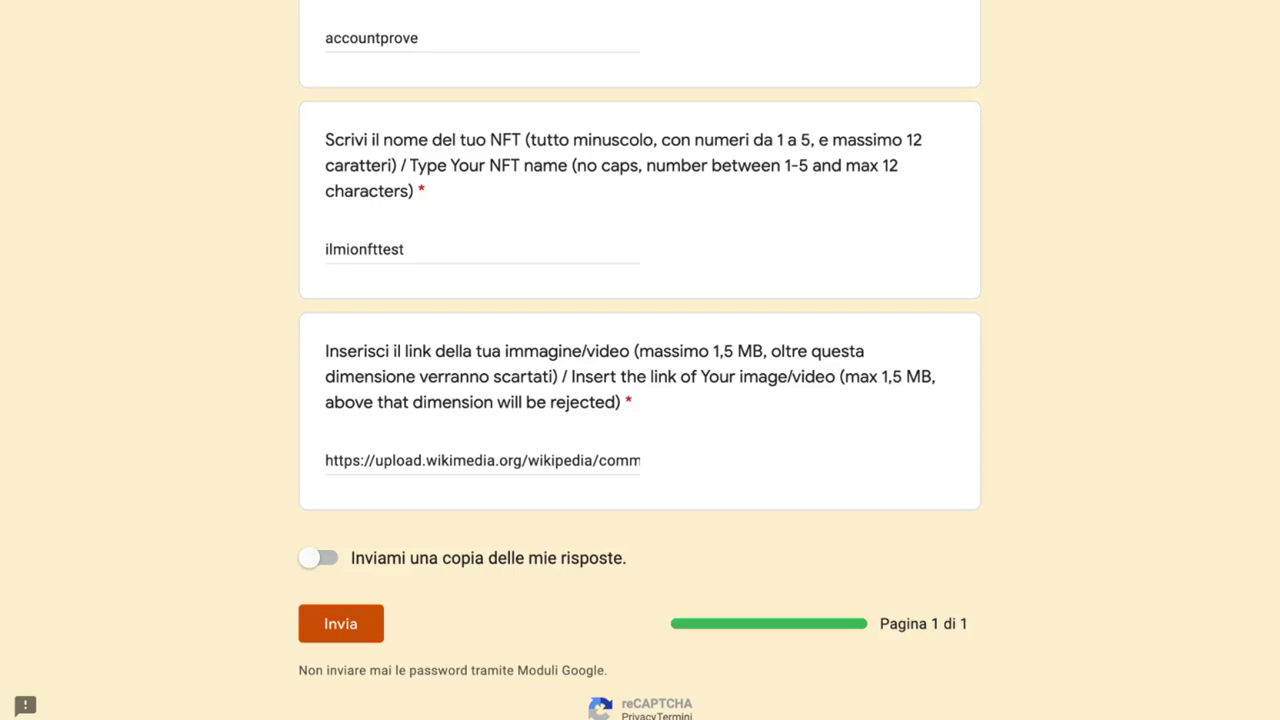
Step: Go back over the form's introduction and its email, social and EOS account answers
{"action": "scroll", "coordinate": [640, 360], "scroll_direction": "up", "scroll_amount": 15}
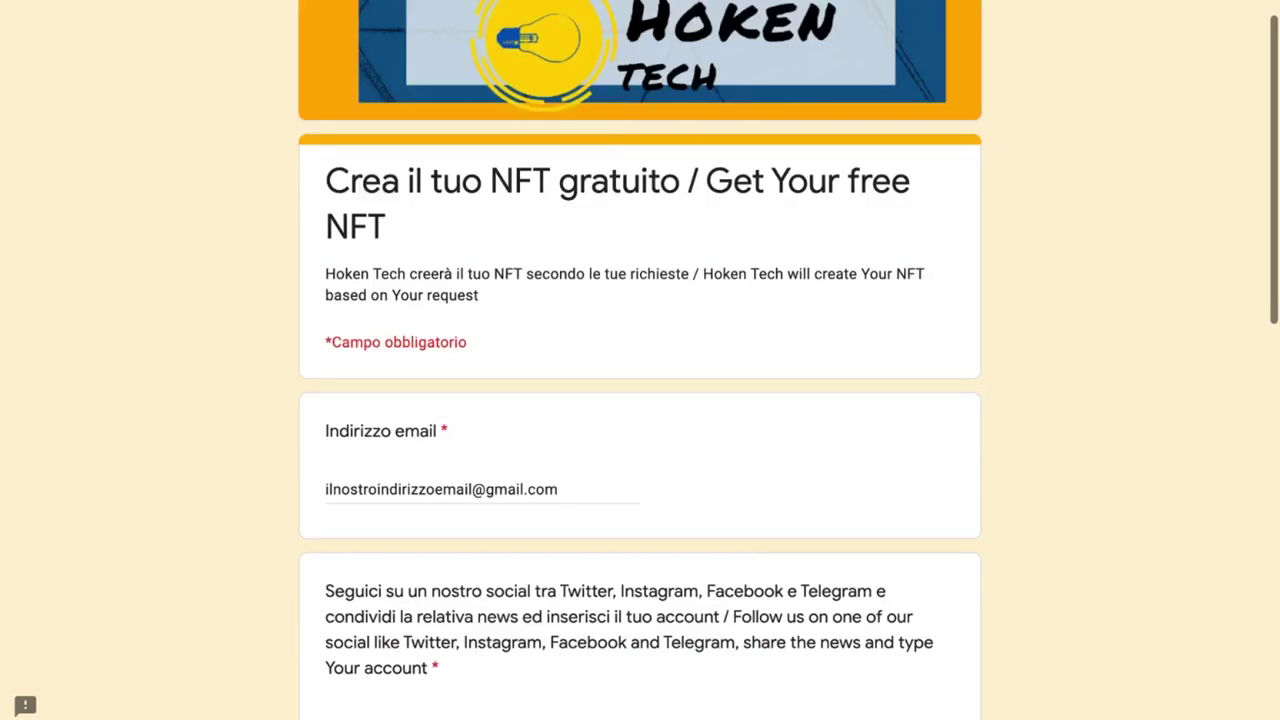
{"action": "scroll", "coordinate": [640, 360], "scroll_direction": "down", "scroll_amount": 3}
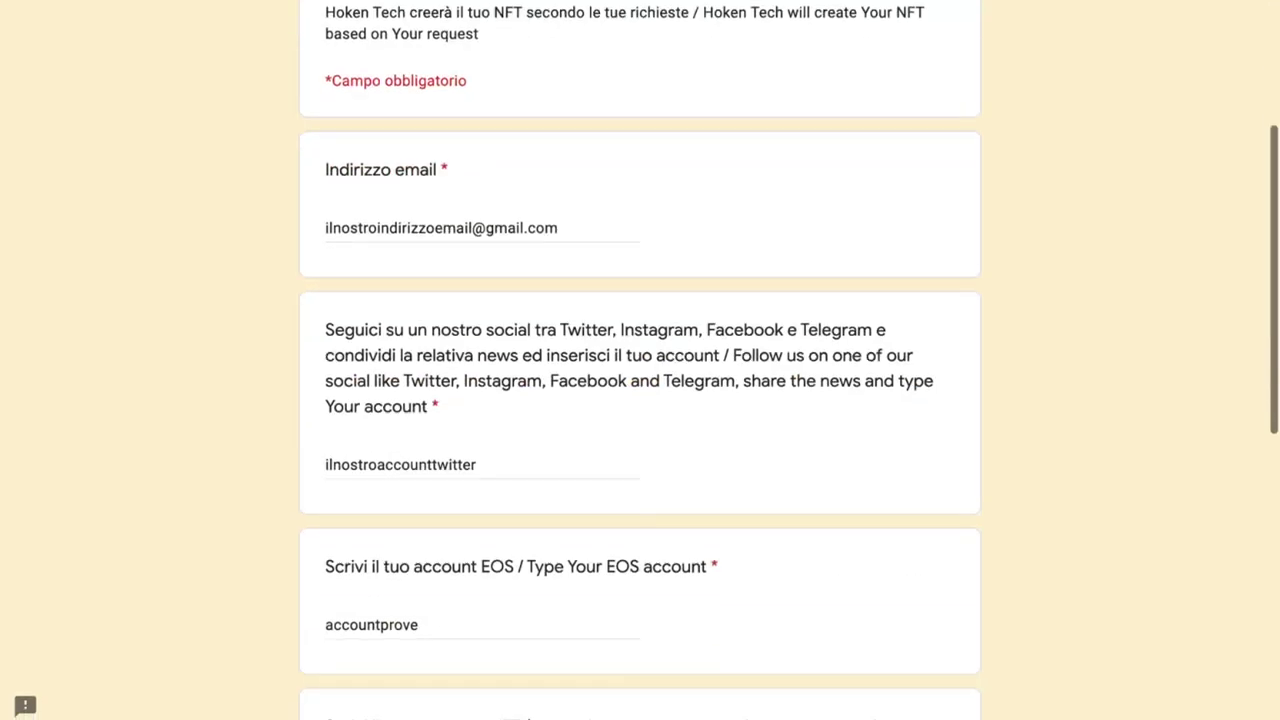
{"action": "left_click", "coordinate": [420, 519]}
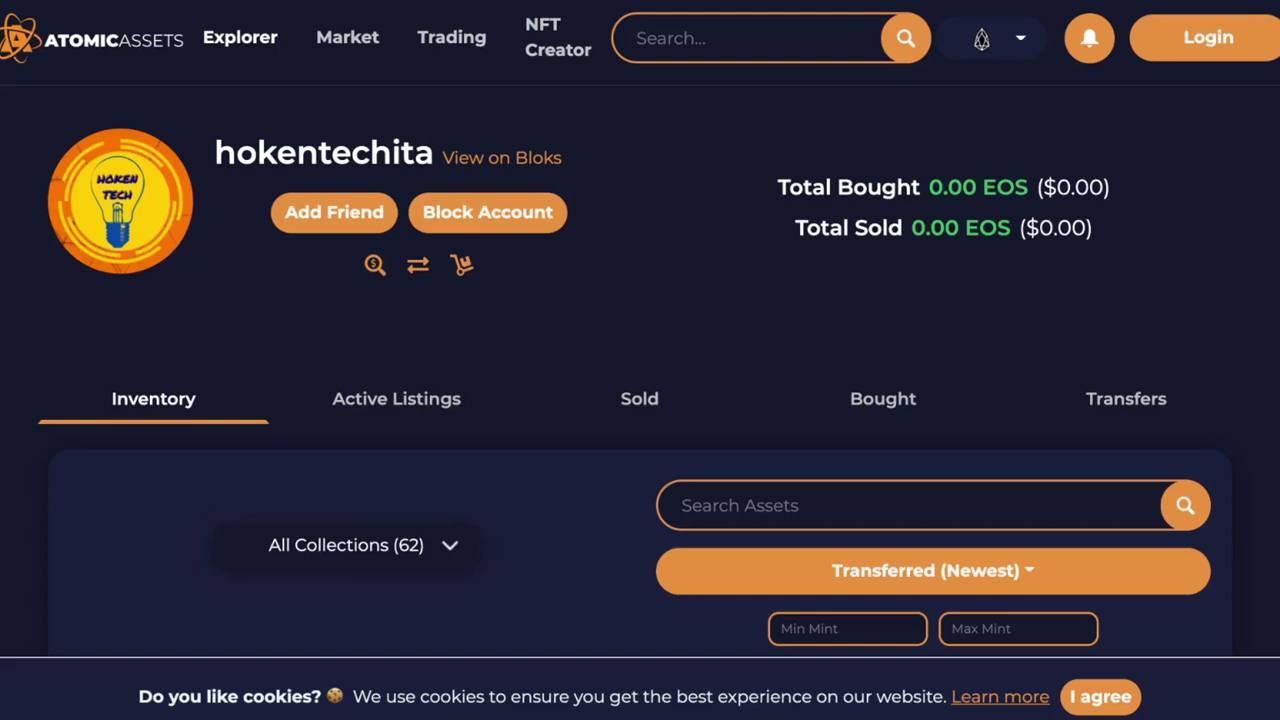
Step: Examine the My Puglia NFTs in the hokentechita inventory on AtomicAssets, covering the different artwork variants
{"action": "scroll", "coordinate": [640, 400], "scroll_direction": "down", "scroll_amount": 5}
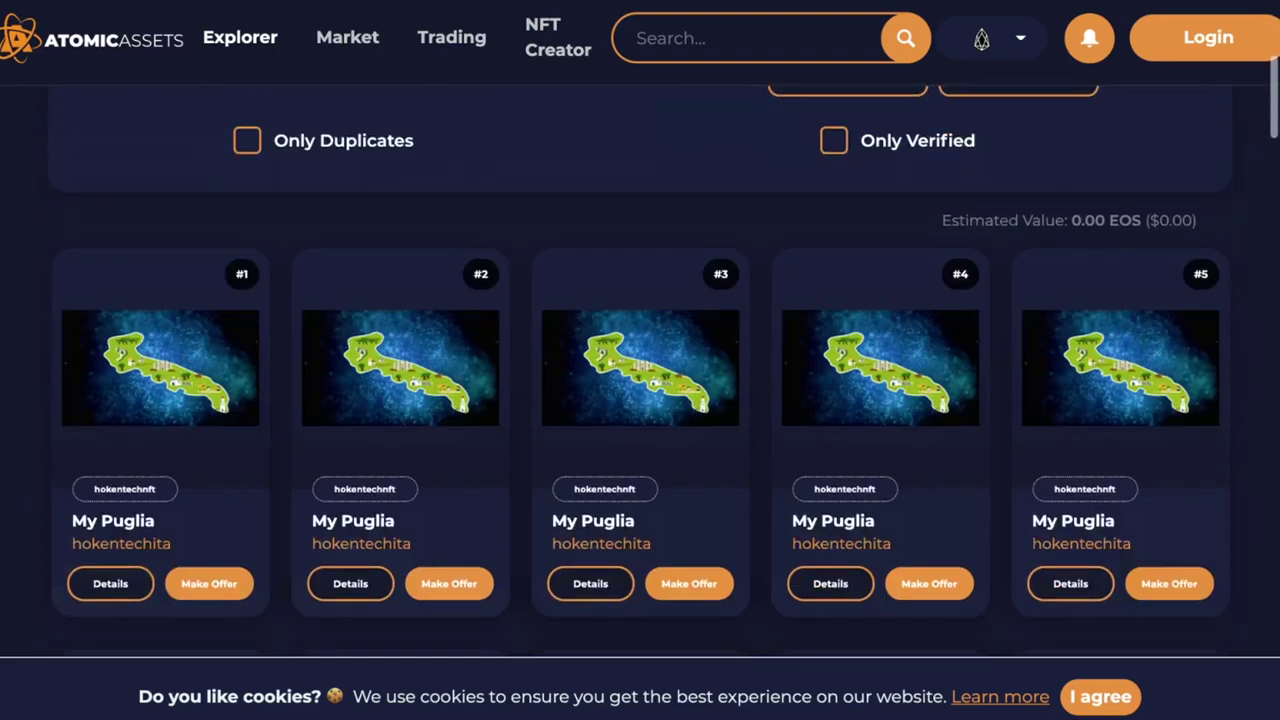
{"action": "scroll", "coordinate": [640, 400], "scroll_direction": "down", "scroll_amount": 4}
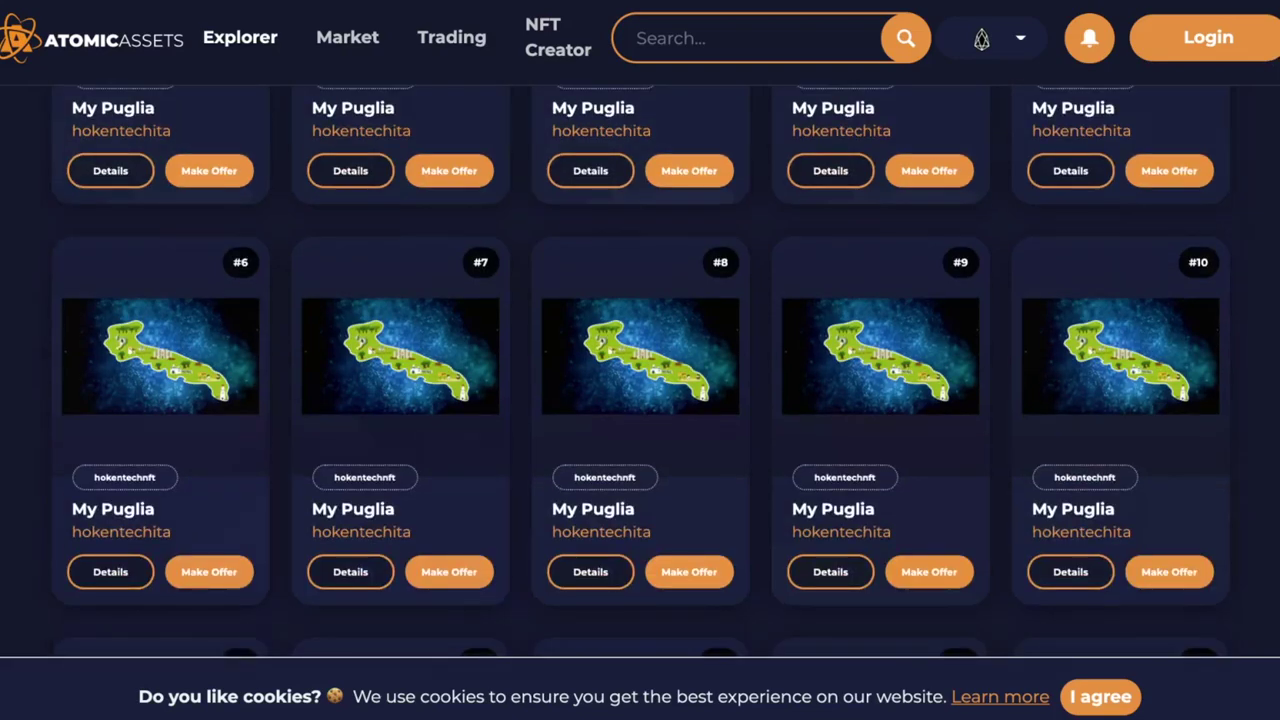
{"action": "scroll", "coordinate": [640, 400], "scroll_direction": "down", "scroll_amount": 20}
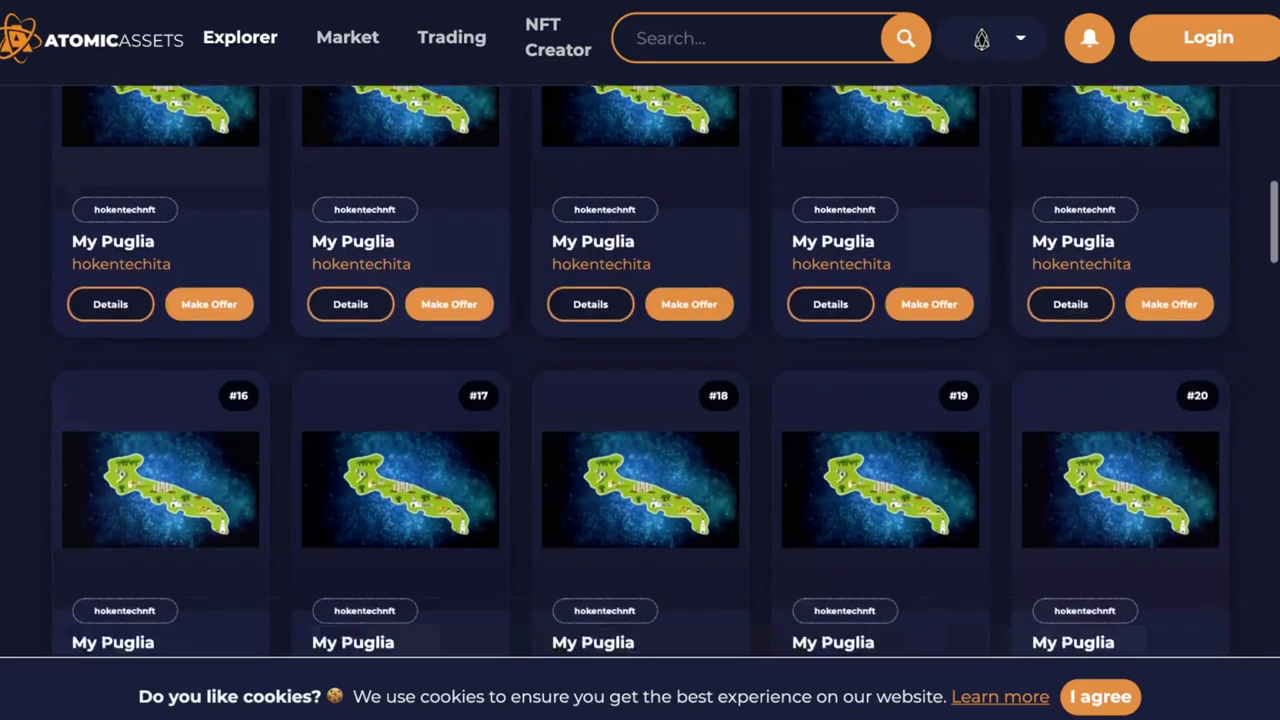
{"action": "scroll", "coordinate": [640, 400], "scroll_direction": "down", "scroll_amount": 2}
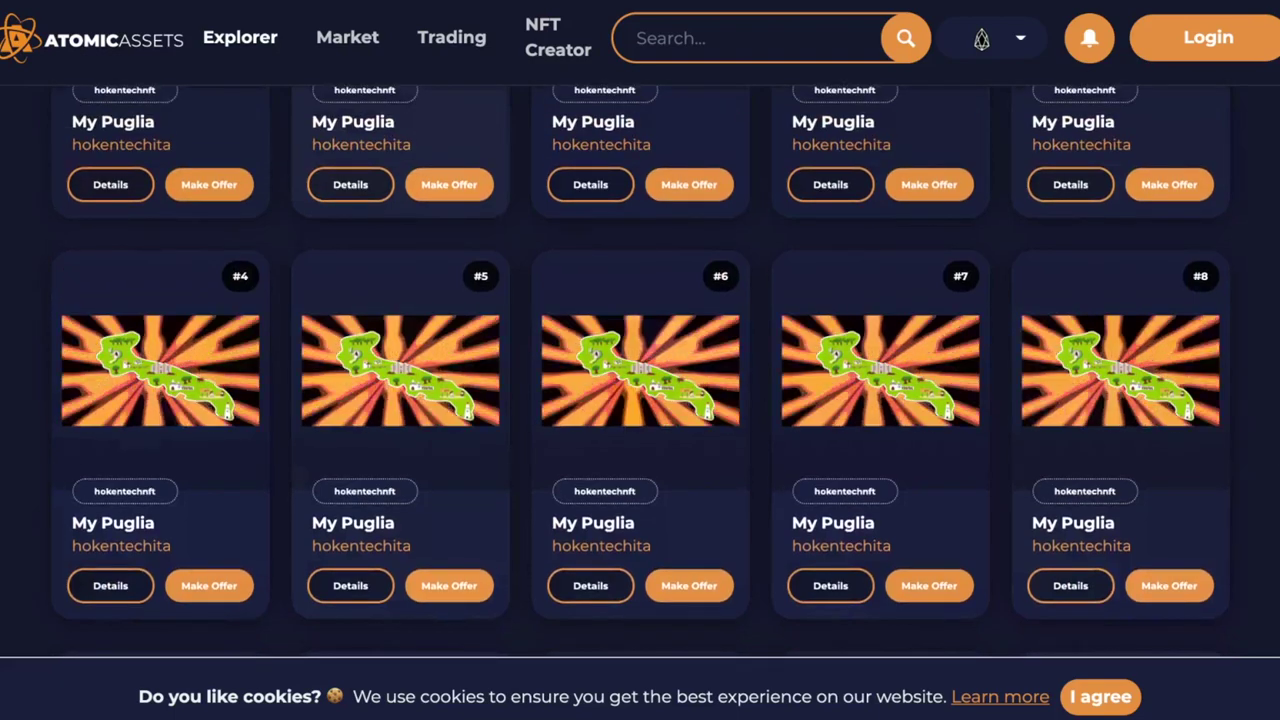
{"action": "scroll", "coordinate": [640, 400], "scroll_direction": "down", "scroll_amount": 7}
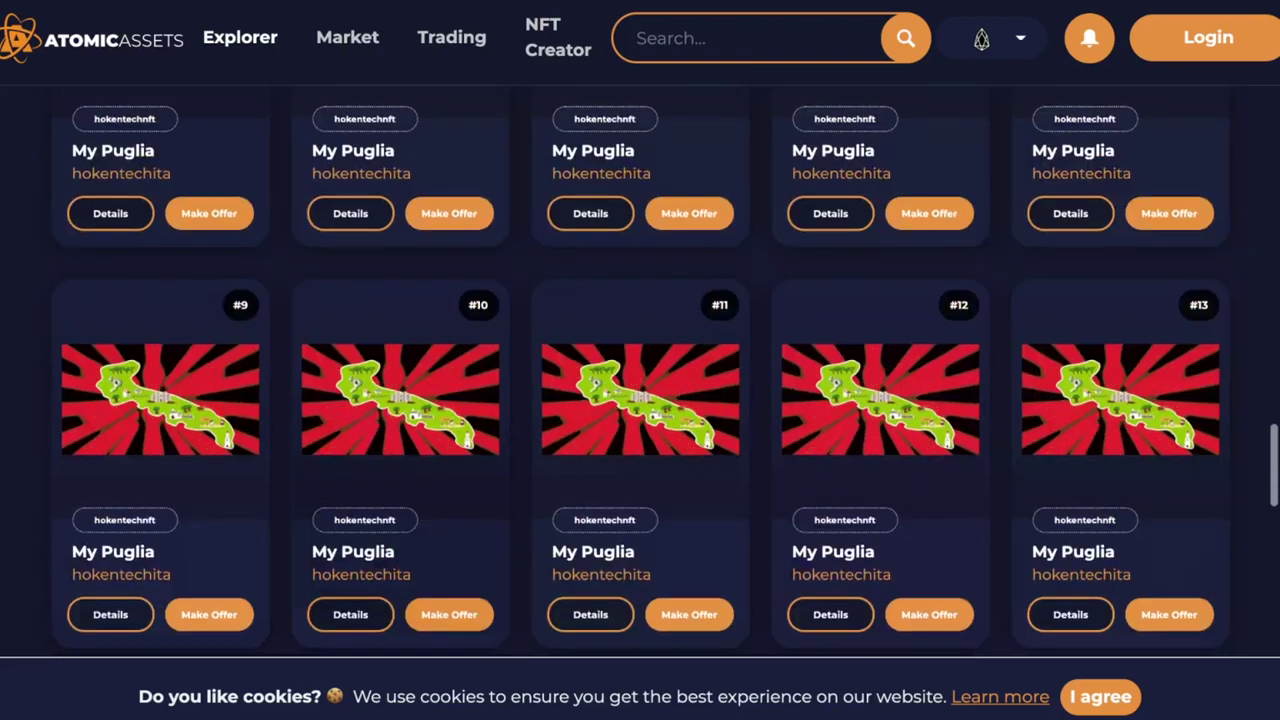
{"action": "scroll", "coordinate": [640, 400], "scroll_direction": "down", "scroll_amount": 2}
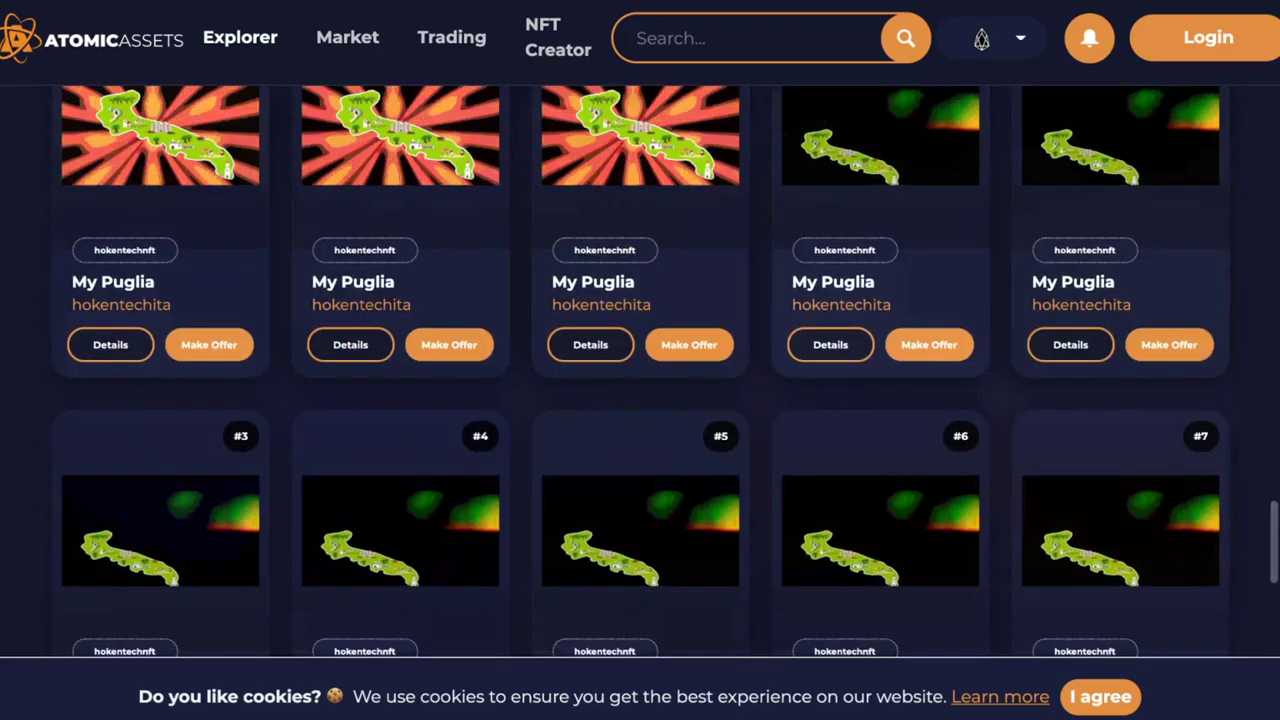
{"action": "scroll", "coordinate": [640, 400], "scroll_direction": "up", "scroll_amount": 1}
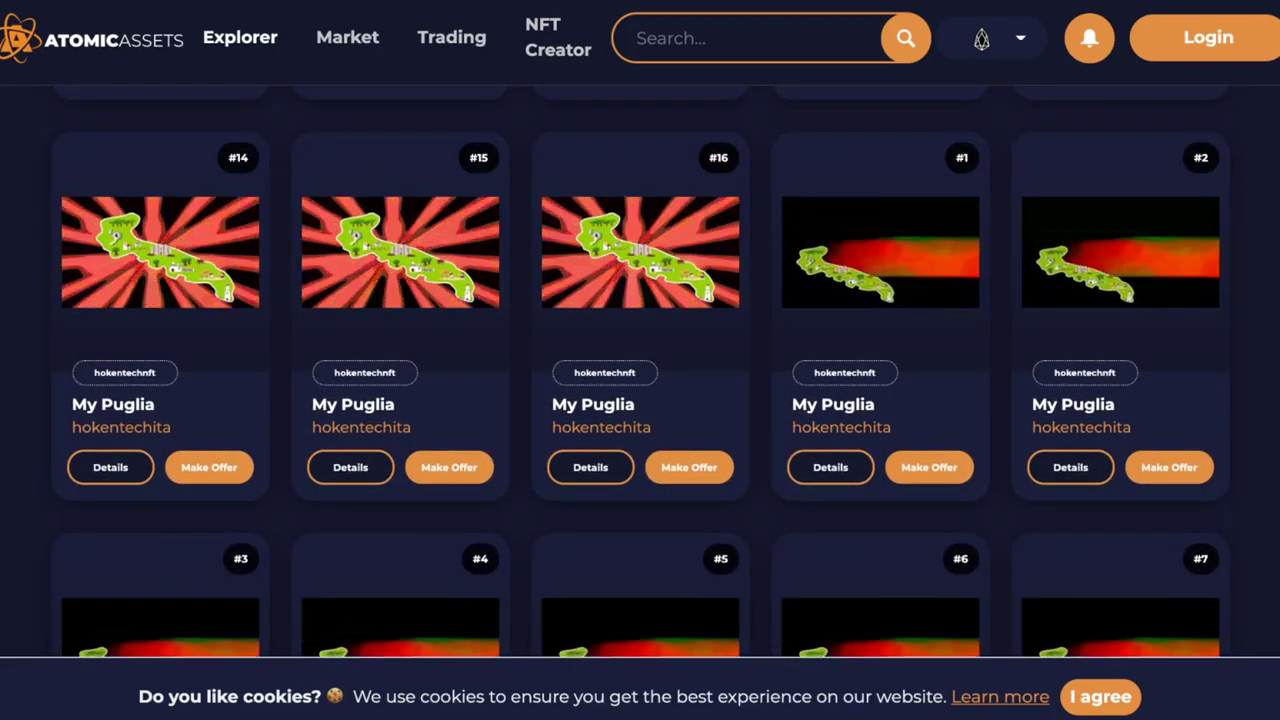
{"action": "scroll", "coordinate": [640, 400], "scroll_direction": "down", "scroll_amount": 3}
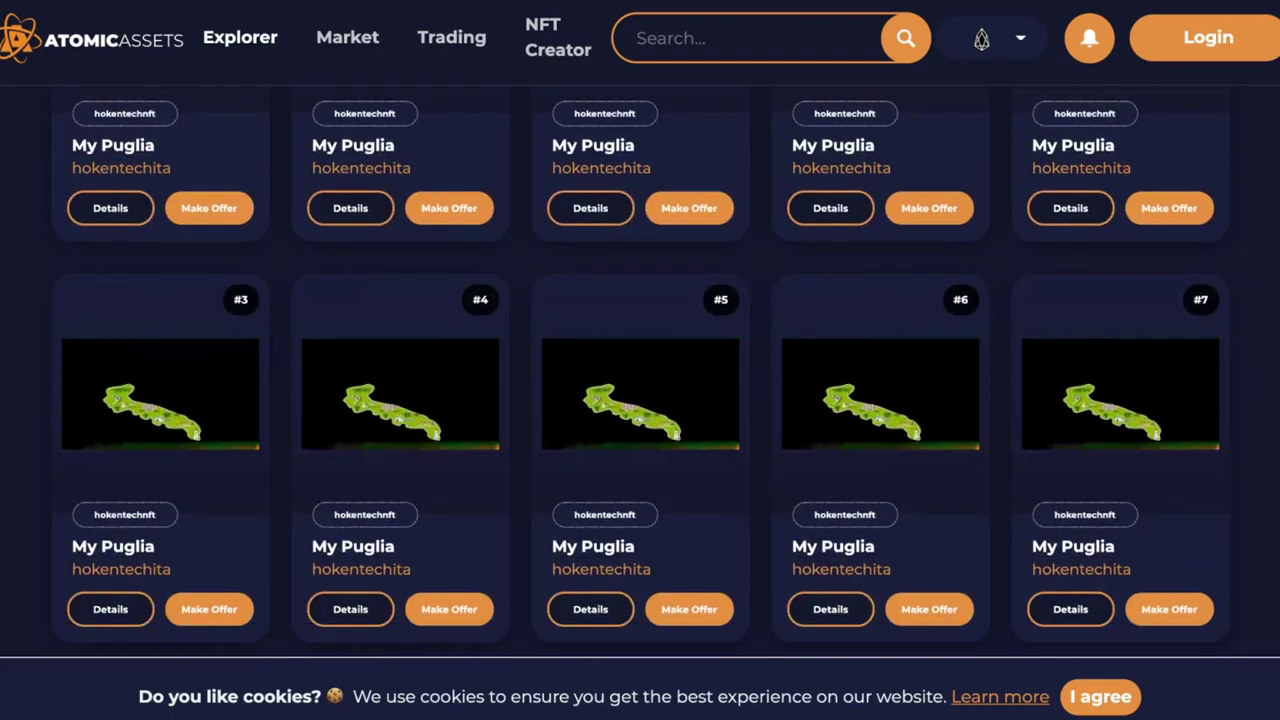
{"action": "scroll", "coordinate": [640, 400], "scroll_direction": "down", "scroll_amount": 4}
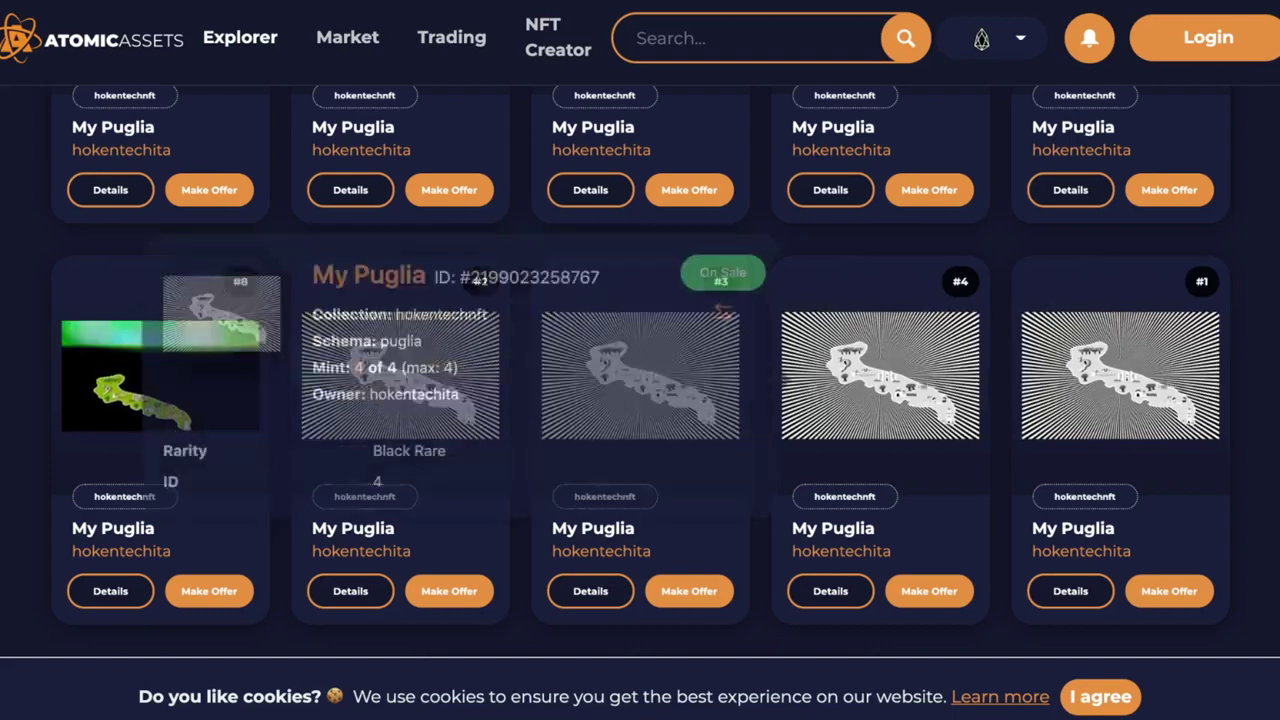
{"action": "scroll", "coordinate": [640, 400], "scroll_direction": "down", "scroll_amount": 2}
{"action": "scroll", "coordinate": [640, 400], "scroll_direction": "up", "scroll_amount": 2}
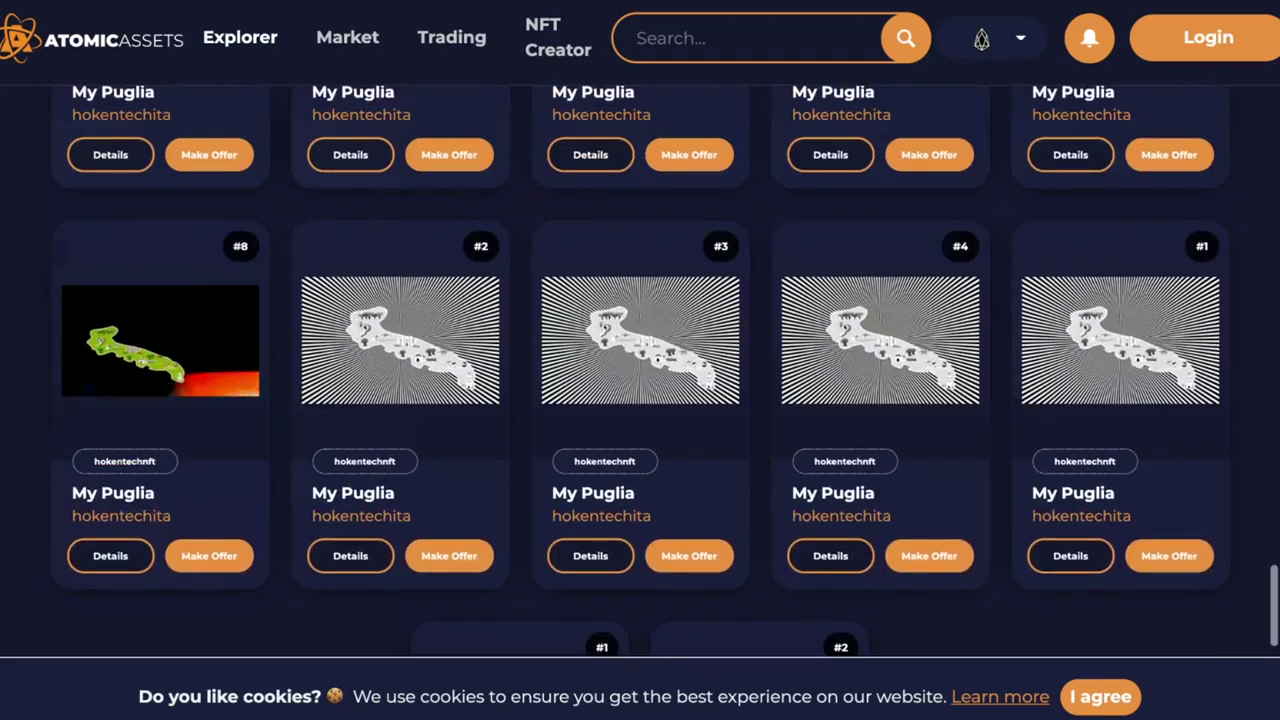
{"action": "scroll", "coordinate": [640, 400], "scroll_direction": "down", "scroll_amount": 1}
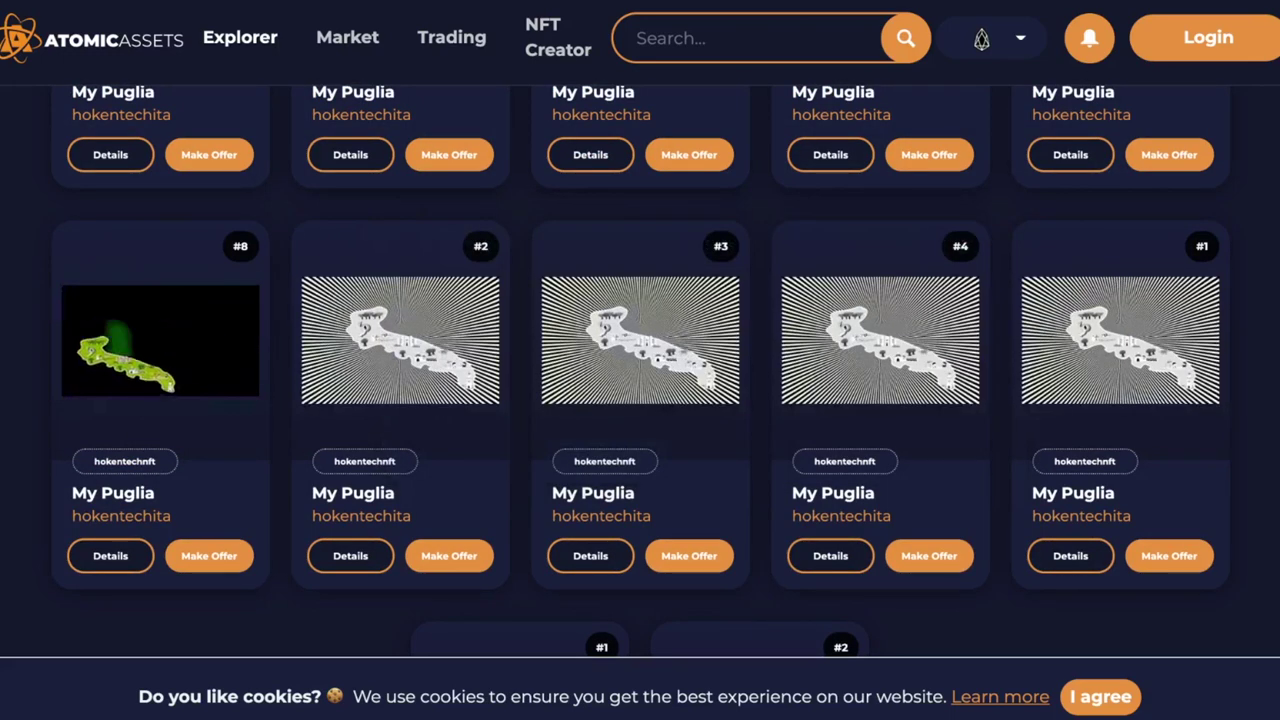
{"action": "scroll", "coordinate": [640, 370], "scroll_direction": "down", "scroll_amount": 2}
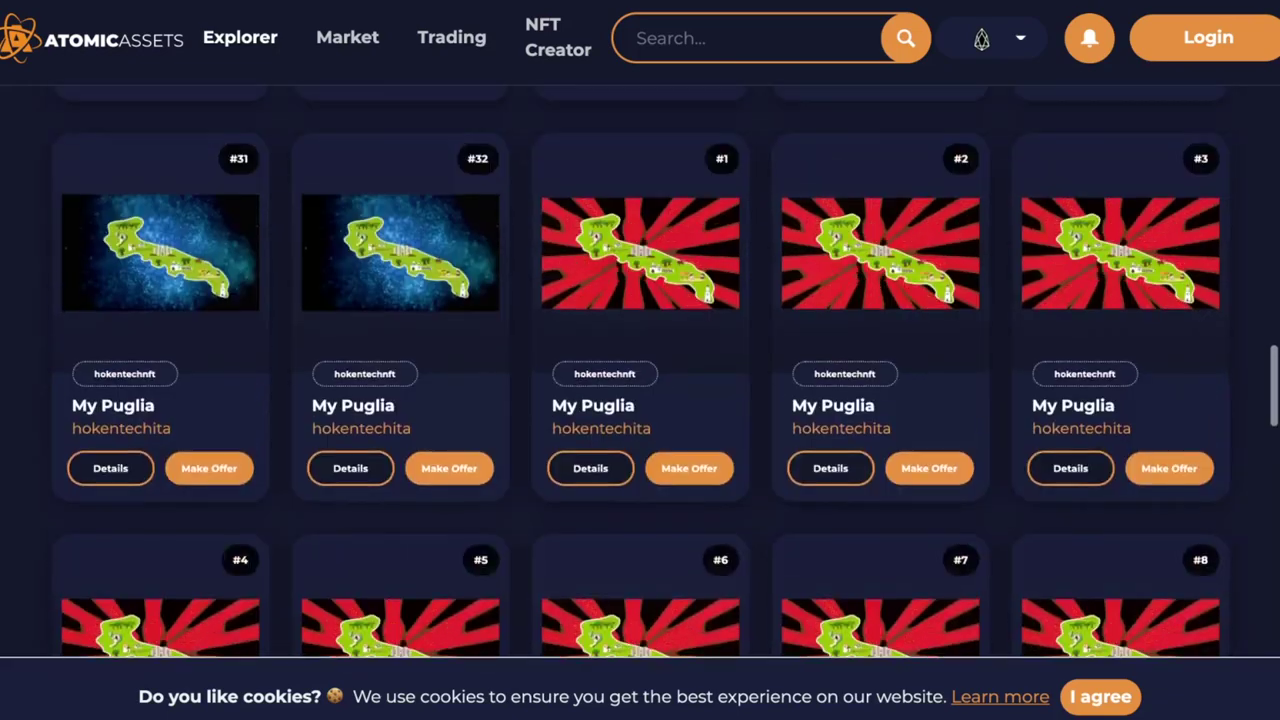
{"action": "scroll", "coordinate": [640, 370], "scroll_direction": "up", "scroll_amount": 15}
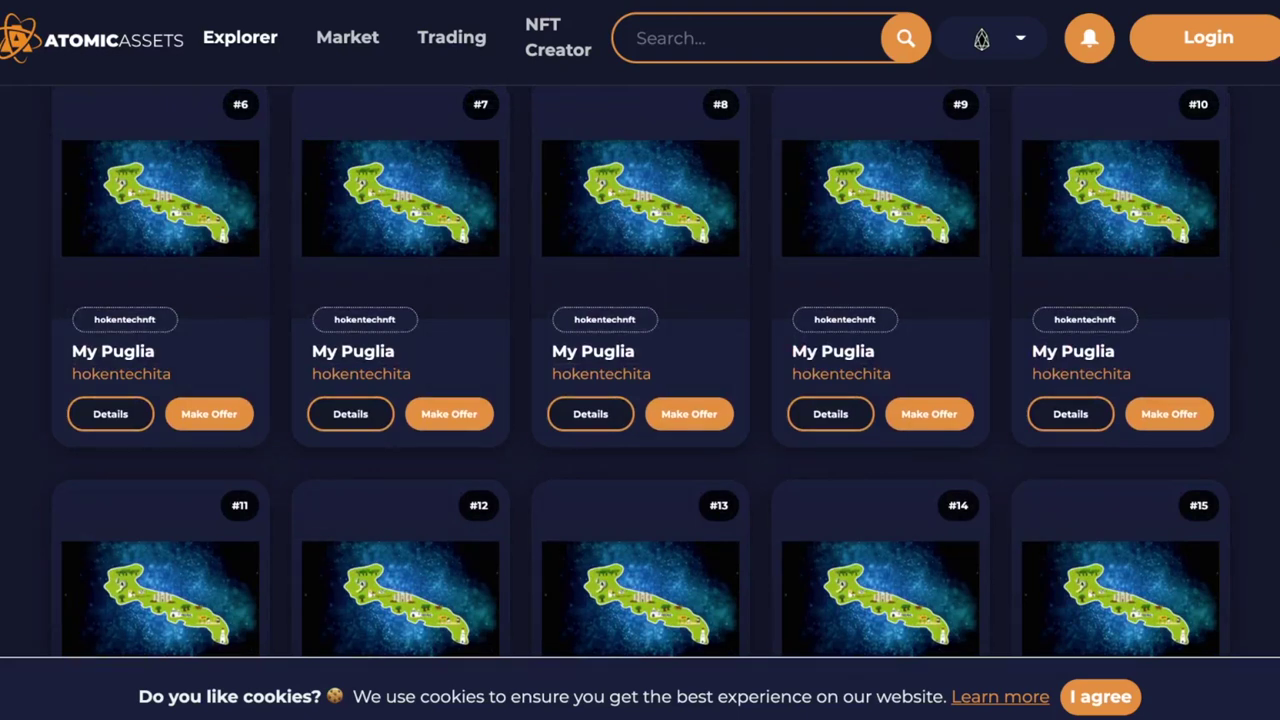
{"action": "scroll", "coordinate": [640, 370], "scroll_direction": "up", "scroll_amount": 2}
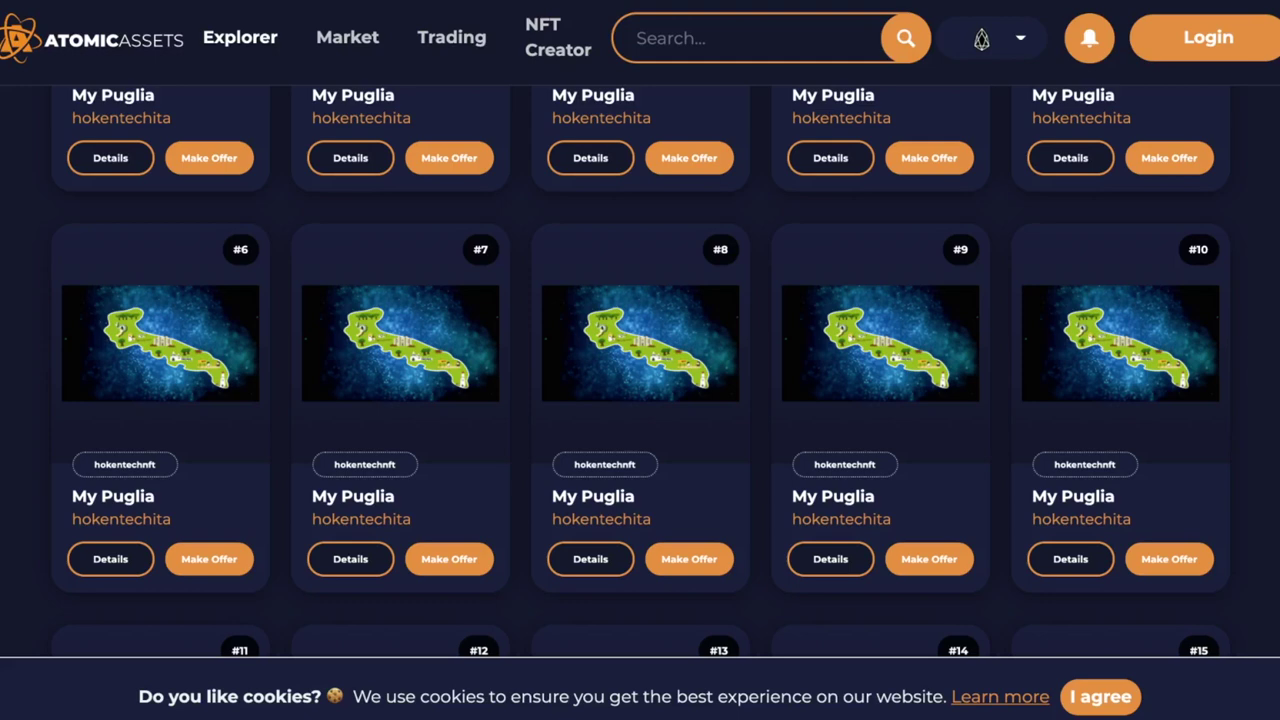
{"action": "scroll", "coordinate": [640, 370], "scroll_direction": "up", "scroll_amount": 10}
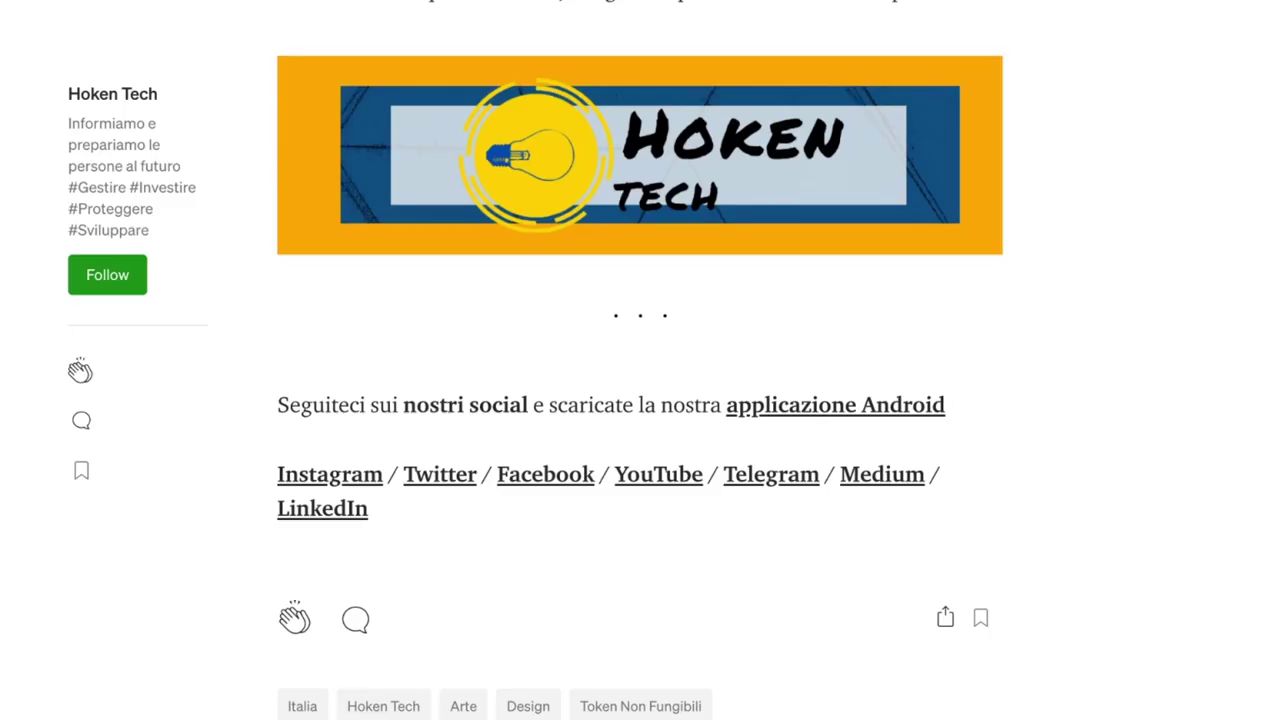
Step: Return to the start of the Medium article "Crea il tuo NFT in maniera gratuita" and go back to the Hoken Tech page
{"action": "scroll", "coordinate": [640, 400], "scroll_direction": "down", "scroll_amount": 1}
{"action": "scroll", "coordinate": [640, 360], "scroll_direction": "up", "scroll_amount": 10}
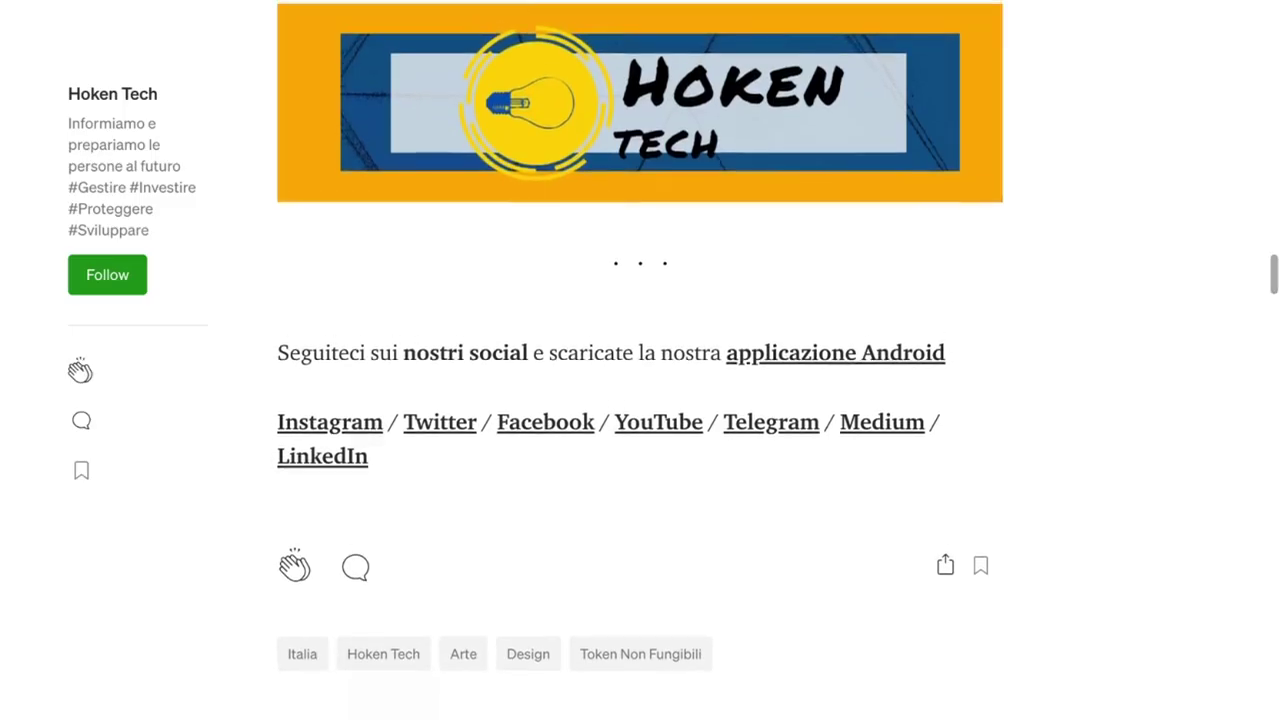
{"action": "scroll", "coordinate": [640, 360], "scroll_direction": "up", "scroll_amount": 10}
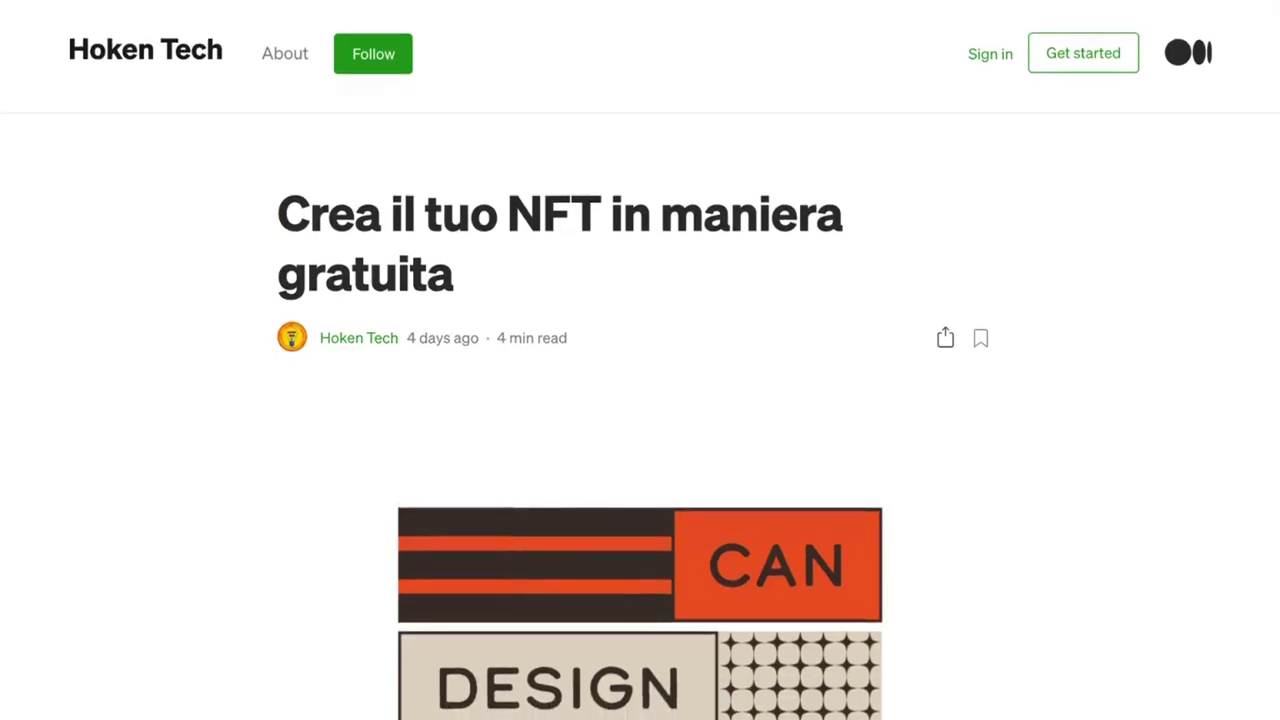
{"action": "key", "text": "alt+Left"}
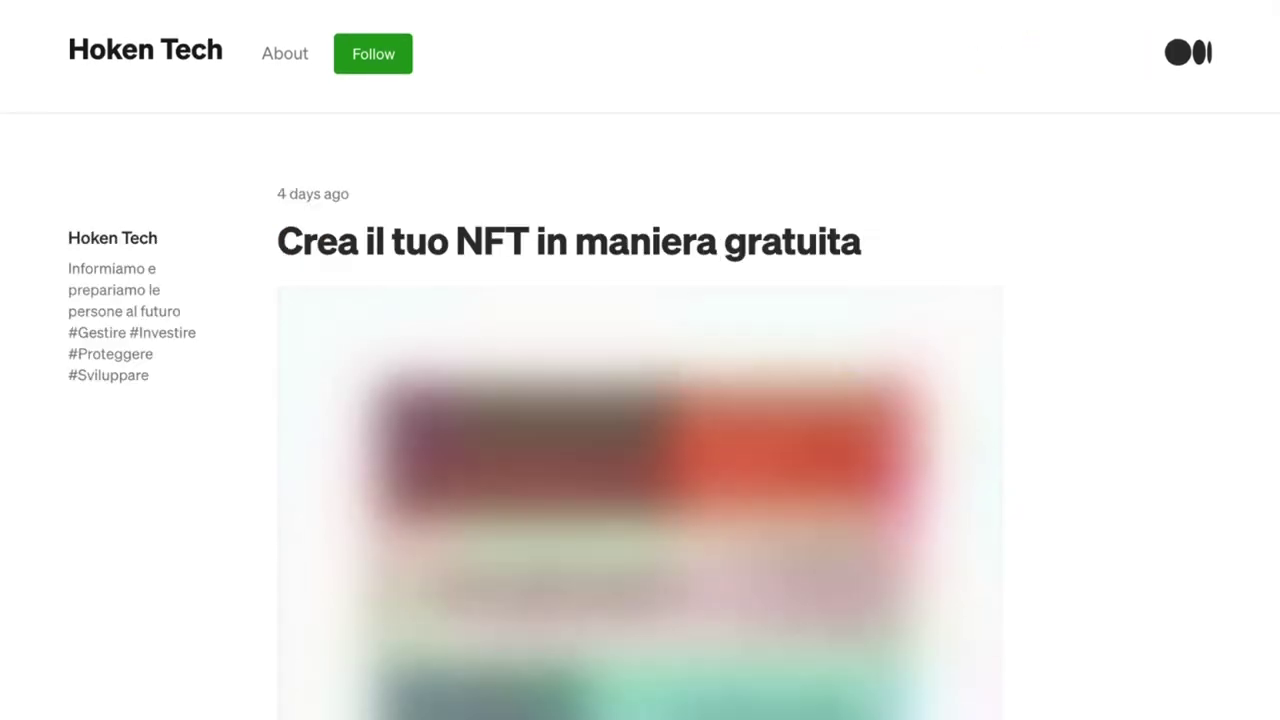
Step: Look through Hoken Tech's Medium posts, from "Create your NFT for free" to "Do you want to win 1000 EOS?"
{"action": "scroll", "coordinate": [640, 360], "scroll_direction": "down", "scroll_amount": 18}
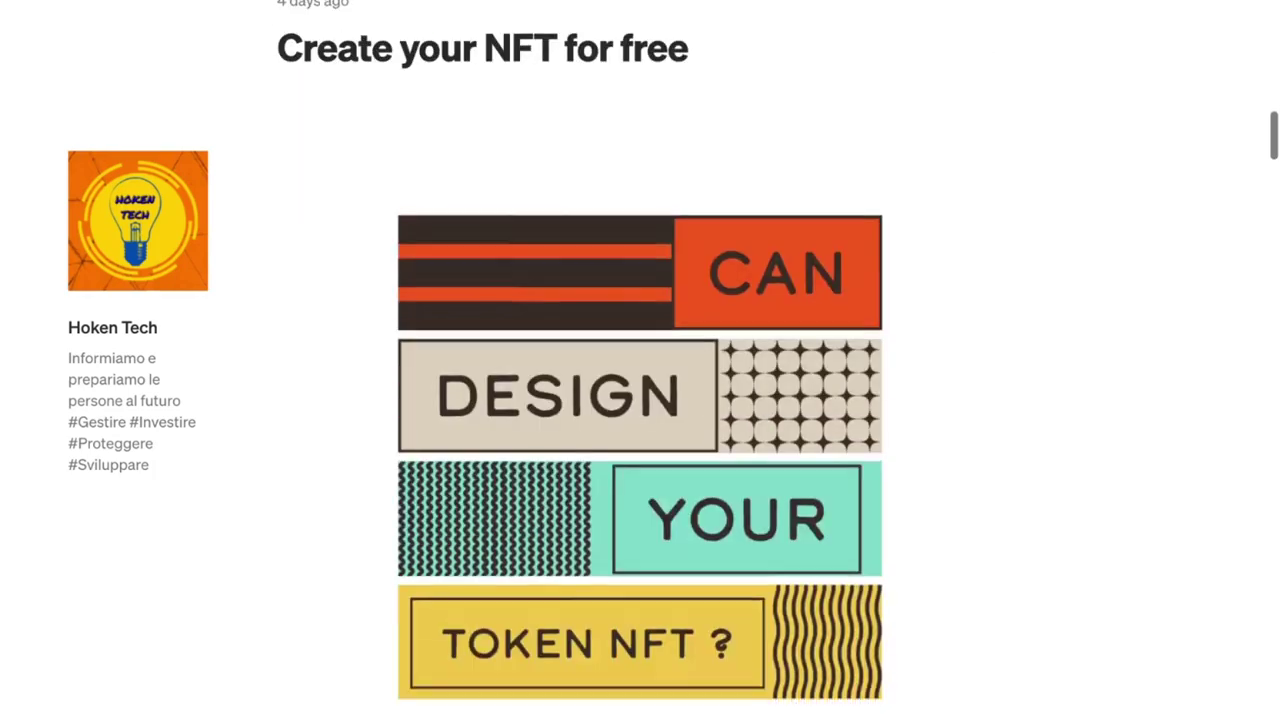
{"action": "scroll", "coordinate": [640, 360], "scroll_direction": "down", "scroll_amount": 15}
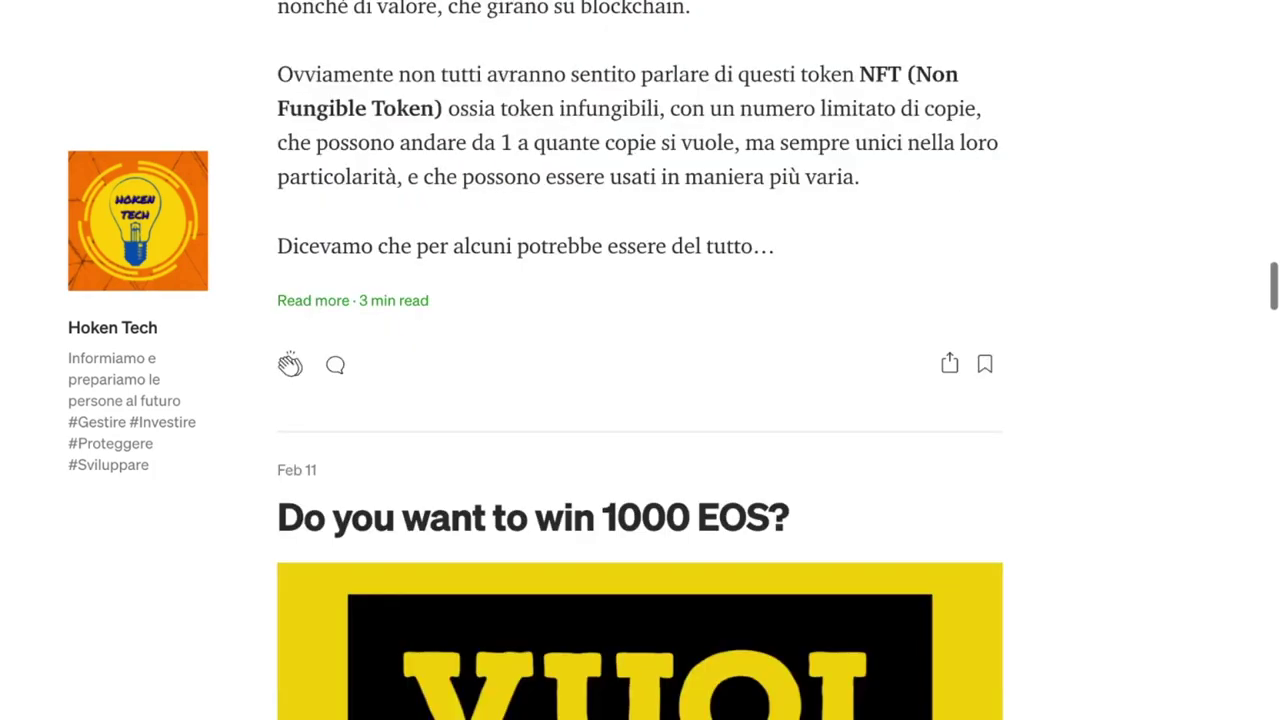
{"action": "scroll", "coordinate": [640, 360], "scroll_direction": "down", "scroll_amount": 2}
{"action": "scroll", "coordinate": [640, 360], "scroll_direction": "down", "scroll_amount": 10}
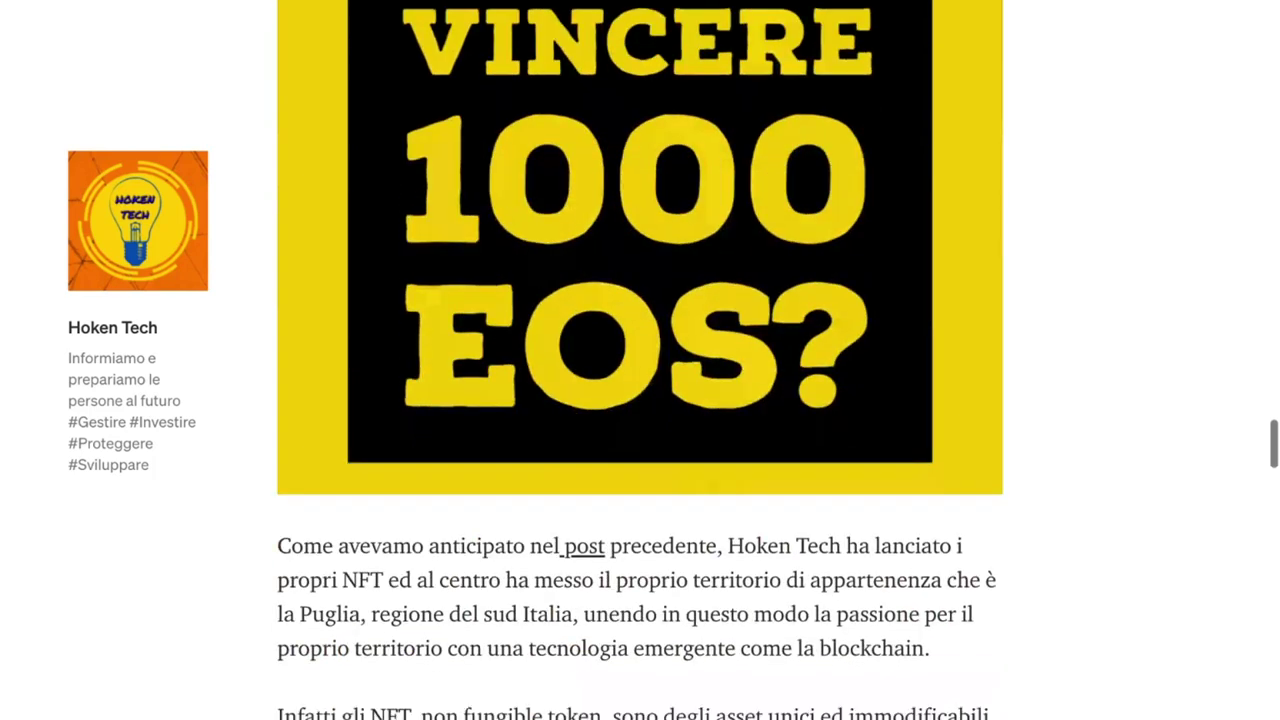
{"action": "scroll", "coordinate": [640, 360], "scroll_direction": "down", "scroll_amount": 2}
{"action": "scroll", "coordinate": [640, 360], "scroll_direction": "down", "scroll_amount": 2}
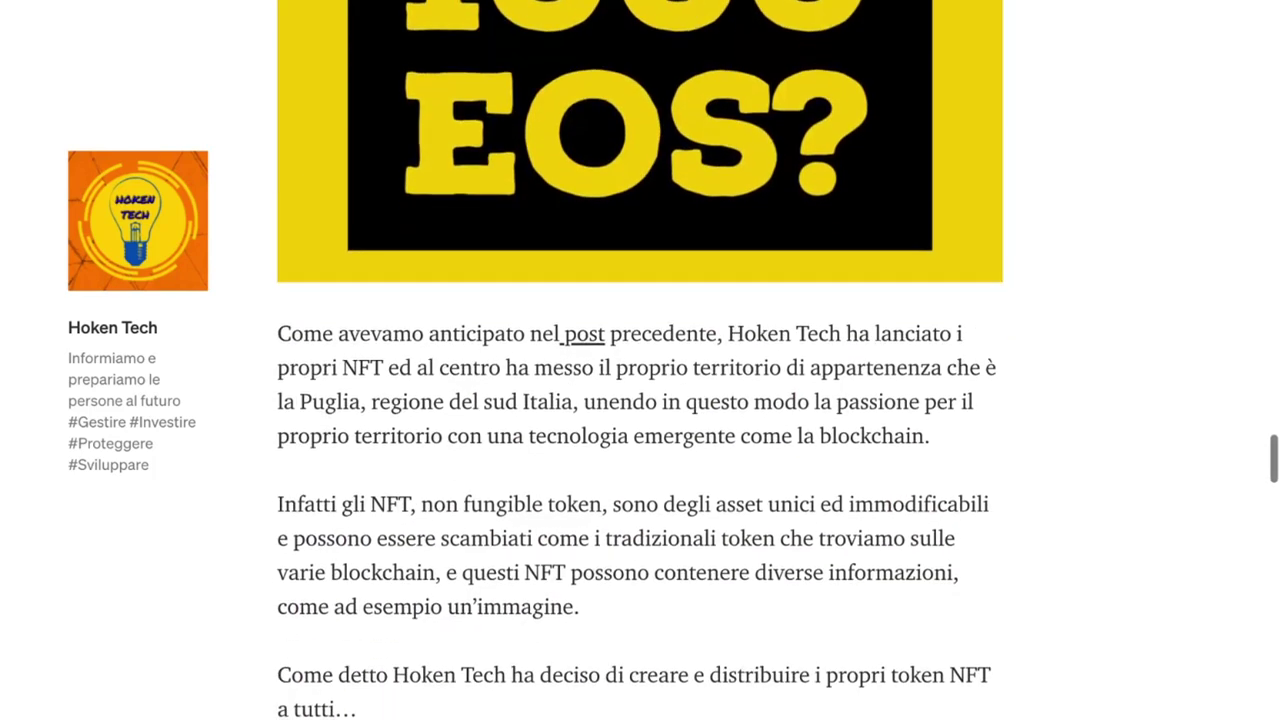
{"action": "scroll", "coordinate": [640, 360], "scroll_direction": "down", "scroll_amount": 2}
{"action": "scroll", "coordinate": [640, 360], "scroll_direction": "up", "scroll_amount": 1}
{"action": "scroll", "coordinate": [640, 360], "scroll_direction": "up", "scroll_amount": 10}
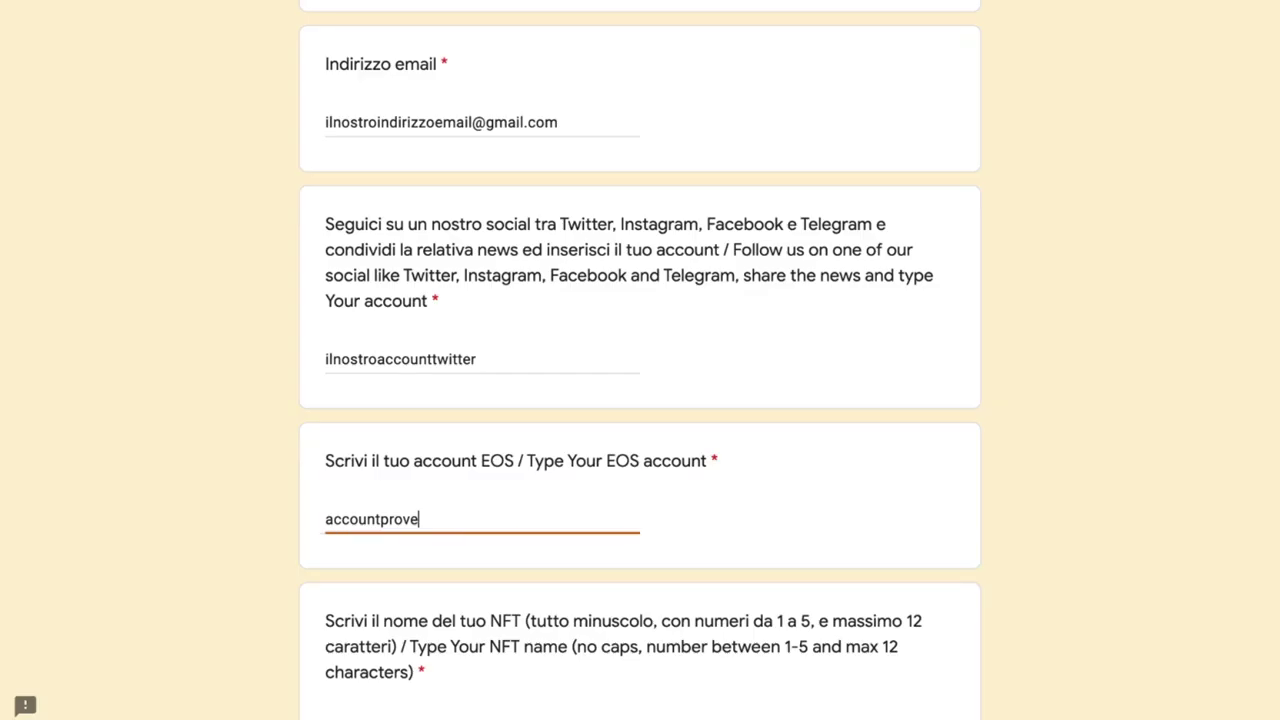
Step: Review the NFT request form again from its introduction through the email and social account answers
{"action": "scroll", "coordinate": [640, 360], "scroll_direction": "up", "scroll_amount": 5}
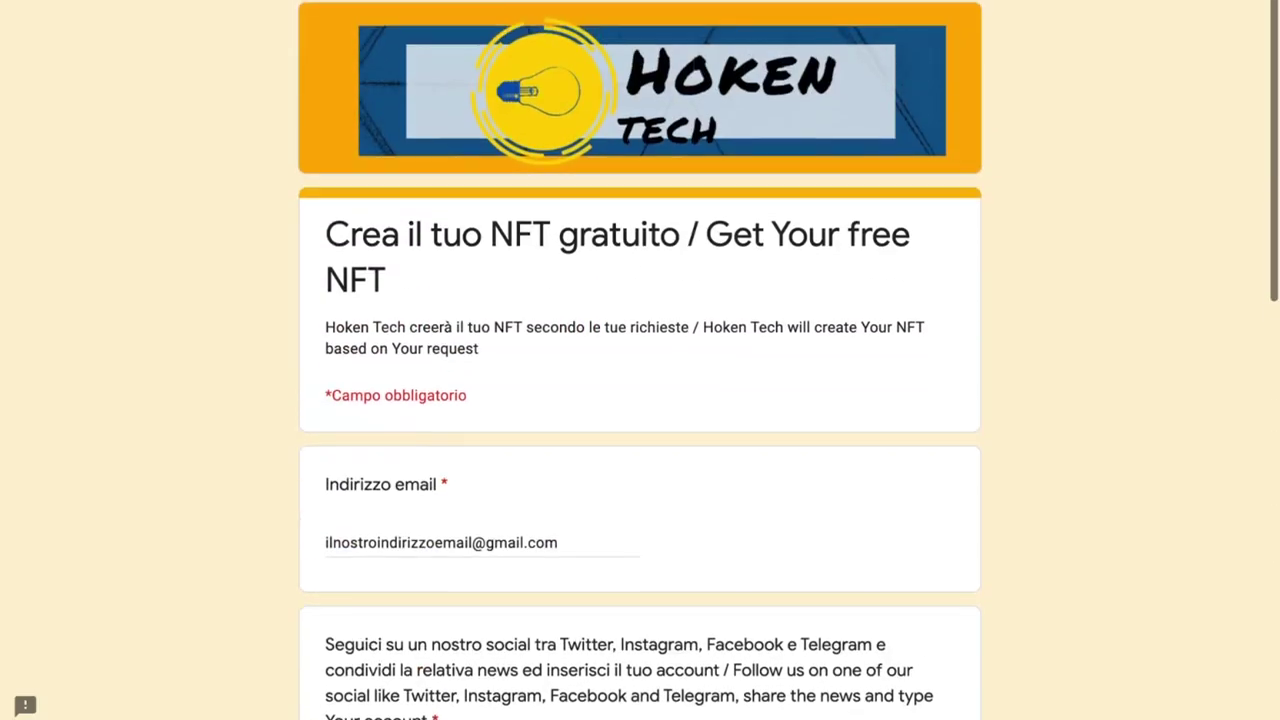
{"action": "scroll", "coordinate": [640, 360], "scroll_direction": "down", "scroll_amount": 2}
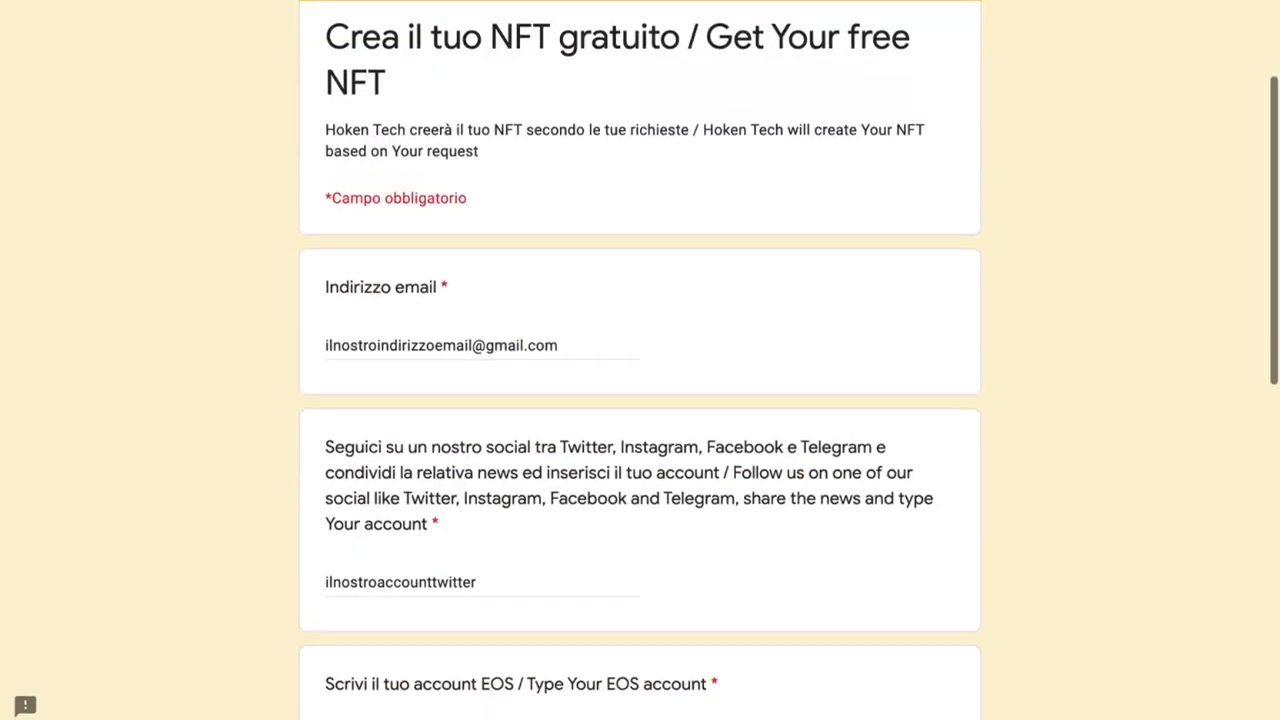
{"action": "scroll", "coordinate": [640, 360], "scroll_direction": "down", "scroll_amount": 4}
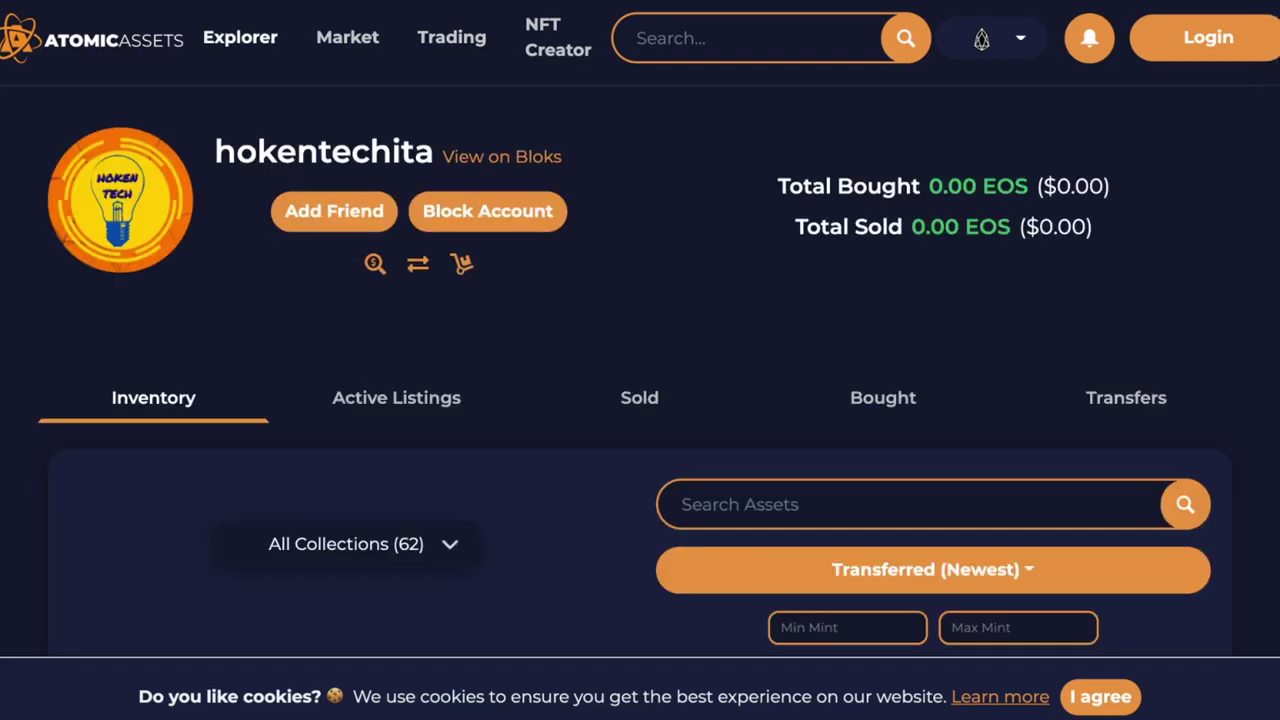
Step: Look over the hokentechita profile and its inventory filters on AtomicAssets, and bring up the site's trading options
{"action": "scroll", "coordinate": [640, 400], "scroll_direction": "down", "scroll_amount": 5}
{"action": "scroll", "coordinate": [640, 400], "scroll_direction": "up", "scroll_amount": 3}
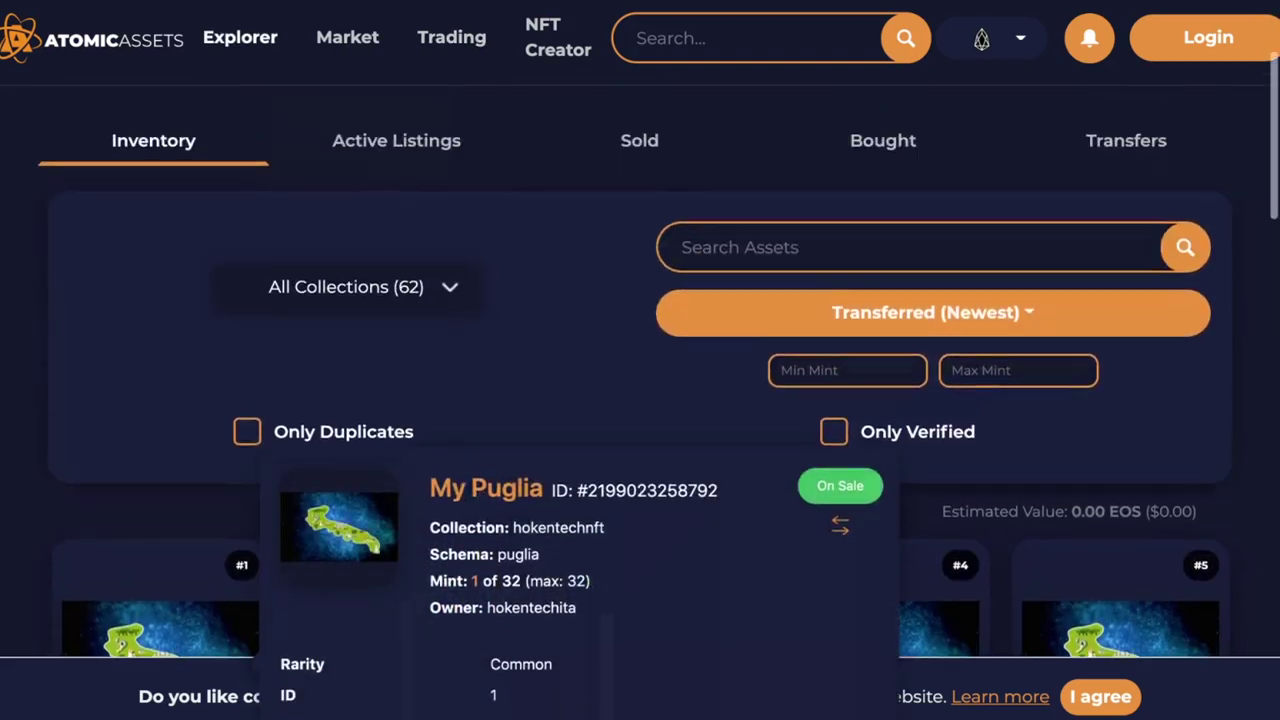
{"action": "scroll", "coordinate": [640, 400], "scroll_direction": "down", "scroll_amount": 1}
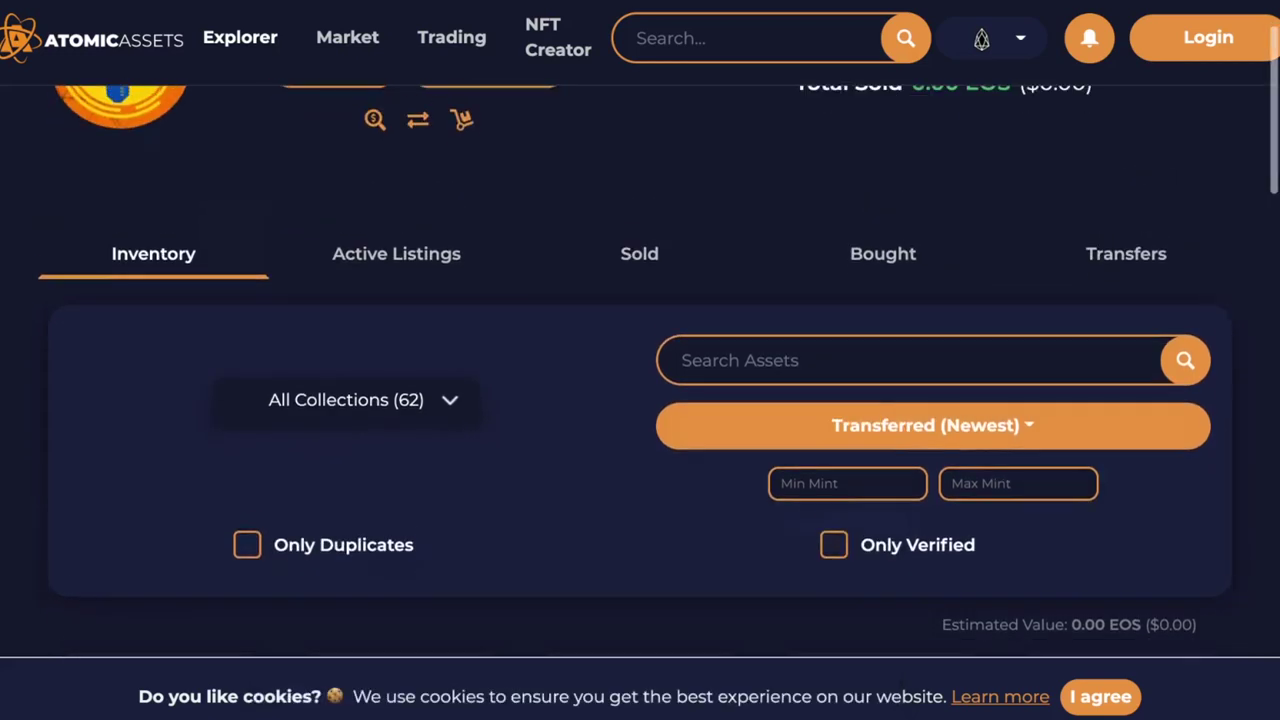
{"action": "scroll", "coordinate": [640, 400], "scroll_direction": "up", "scroll_amount": 2}
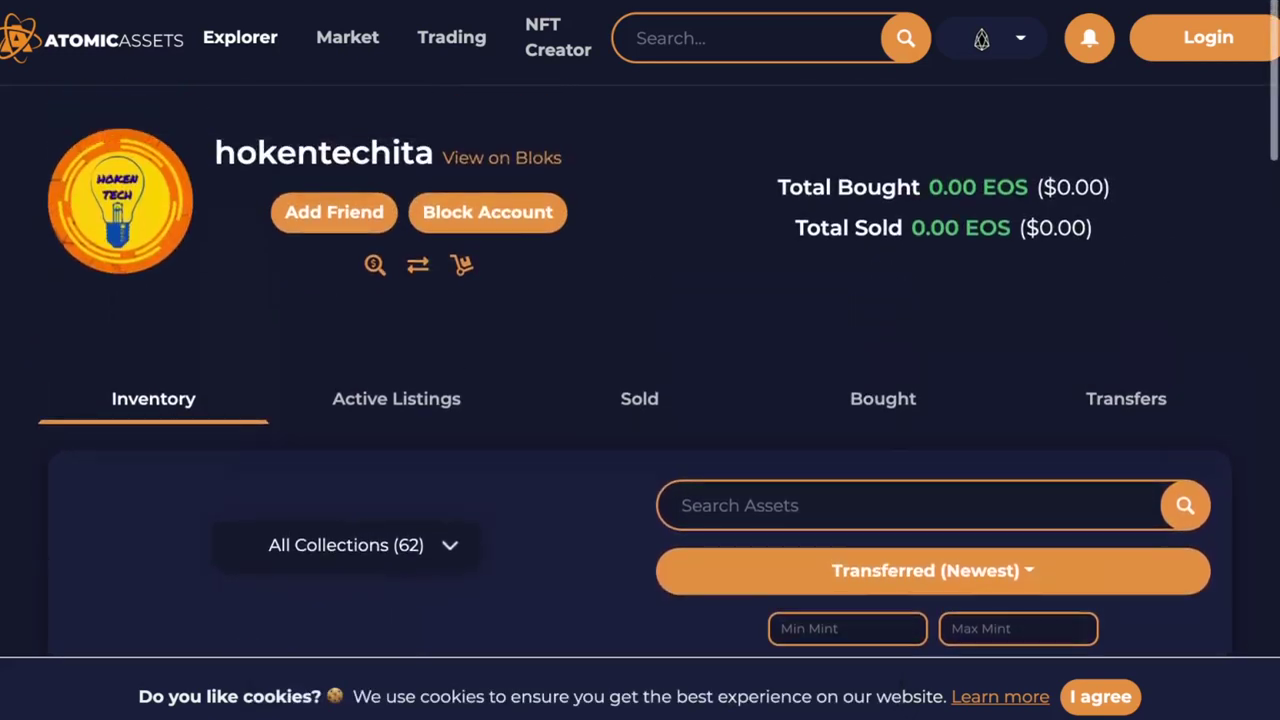
{"action": "scroll", "coordinate": [640, 400], "scroll_direction": "down", "scroll_amount": 1}
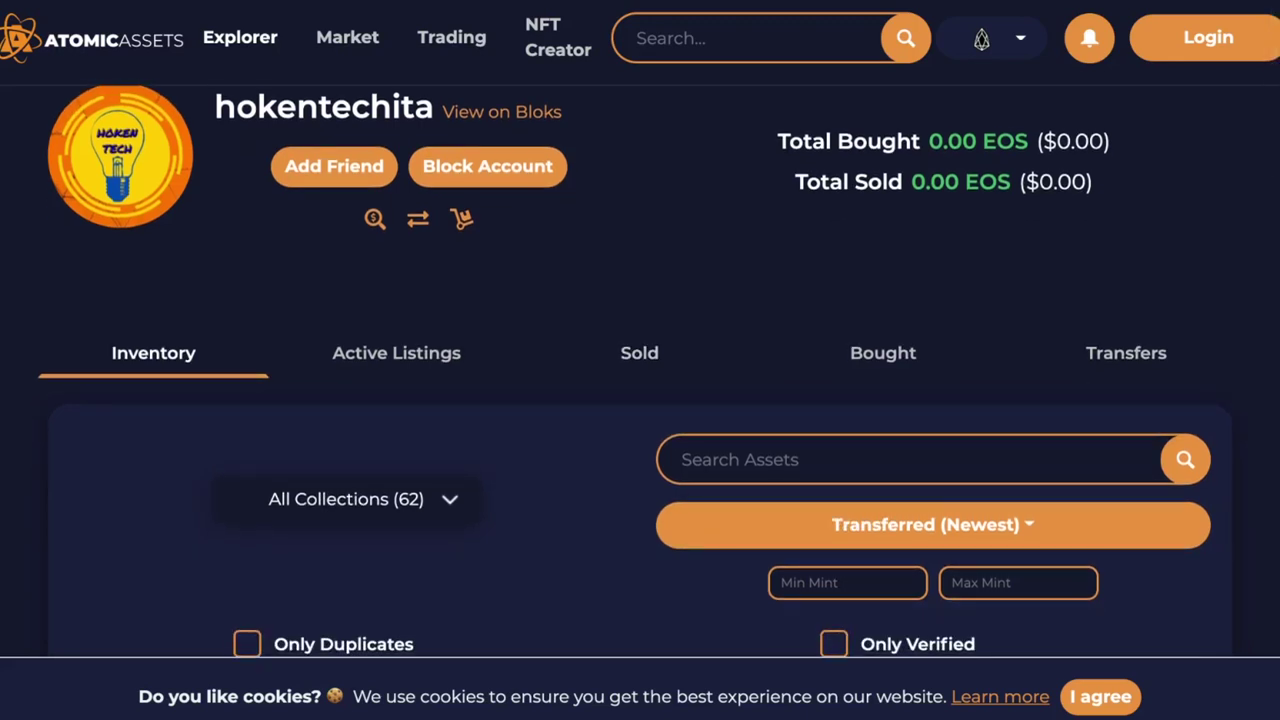
{"action": "scroll", "coordinate": [640, 400], "scroll_direction": "up", "scroll_amount": 1}
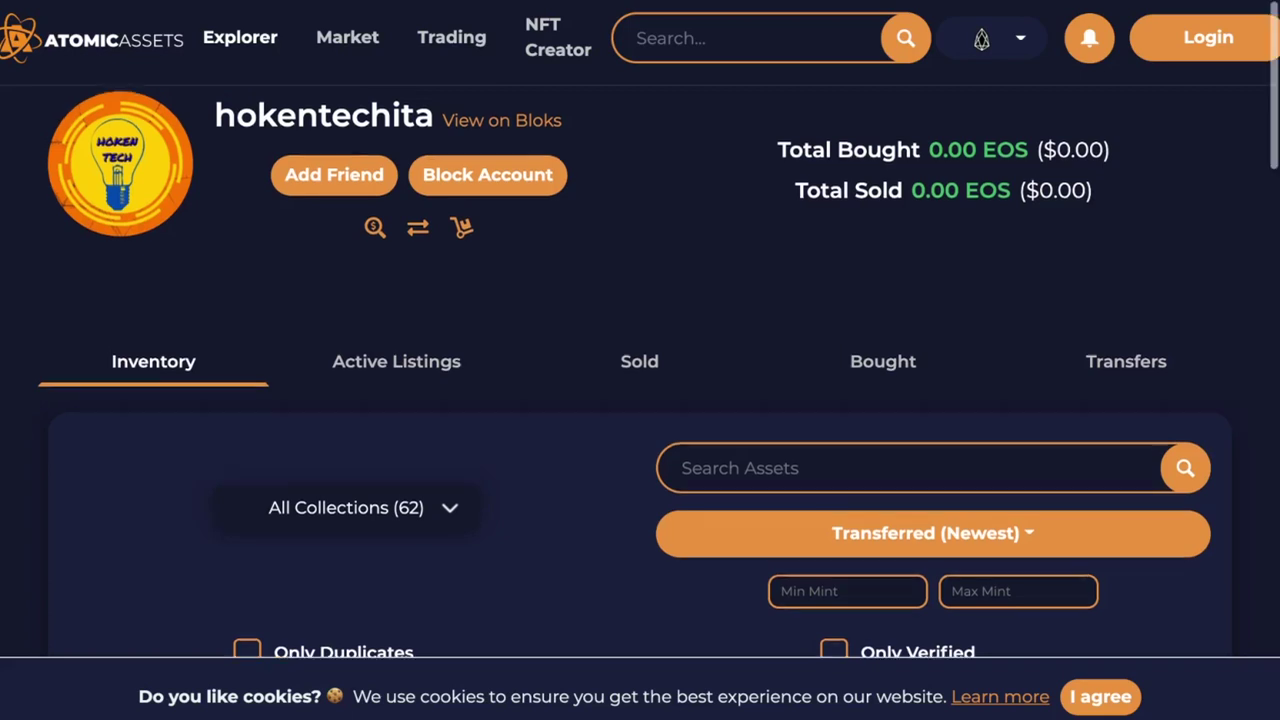
{"action": "left_click", "coordinate": [451, 37]}
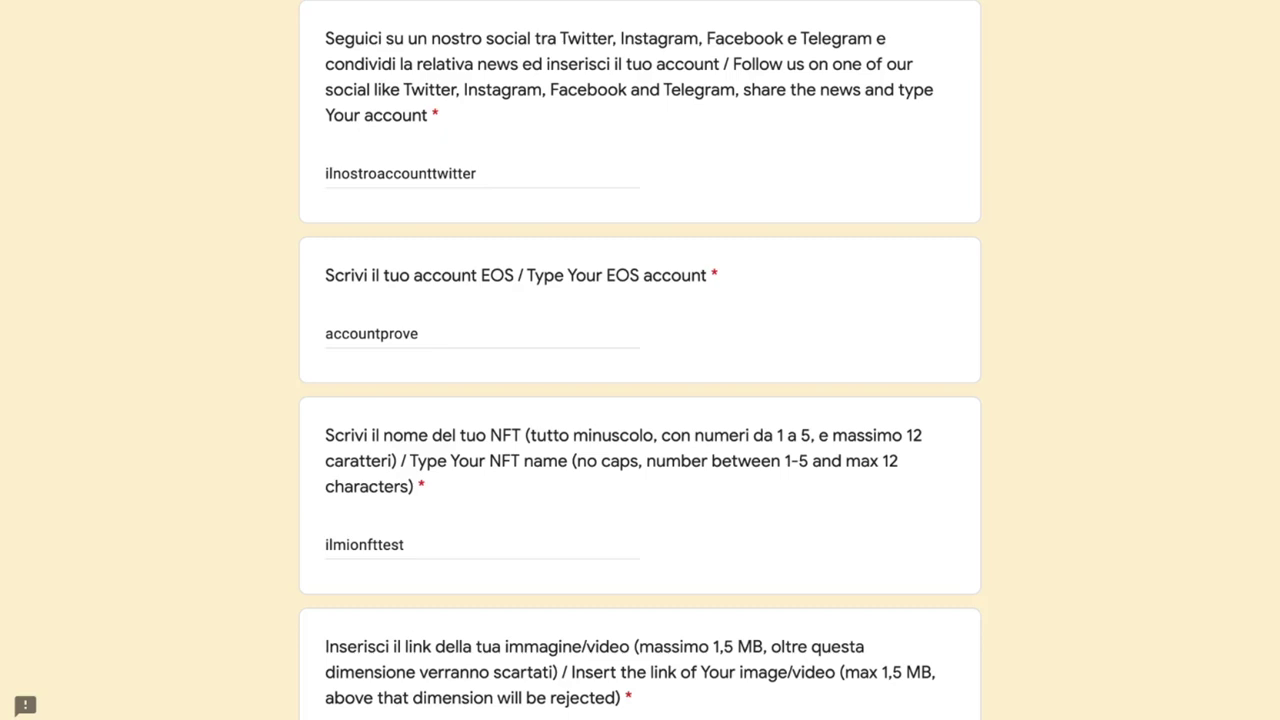
Step: Check the EOS account, NFT name and image link answers at the end of the NFT request form
{"action": "scroll", "coordinate": [640, 360], "scroll_direction": "down", "scroll_amount": 3}
{"action": "scroll", "coordinate": [640, 360], "scroll_direction": "up", "scroll_amount": 1}
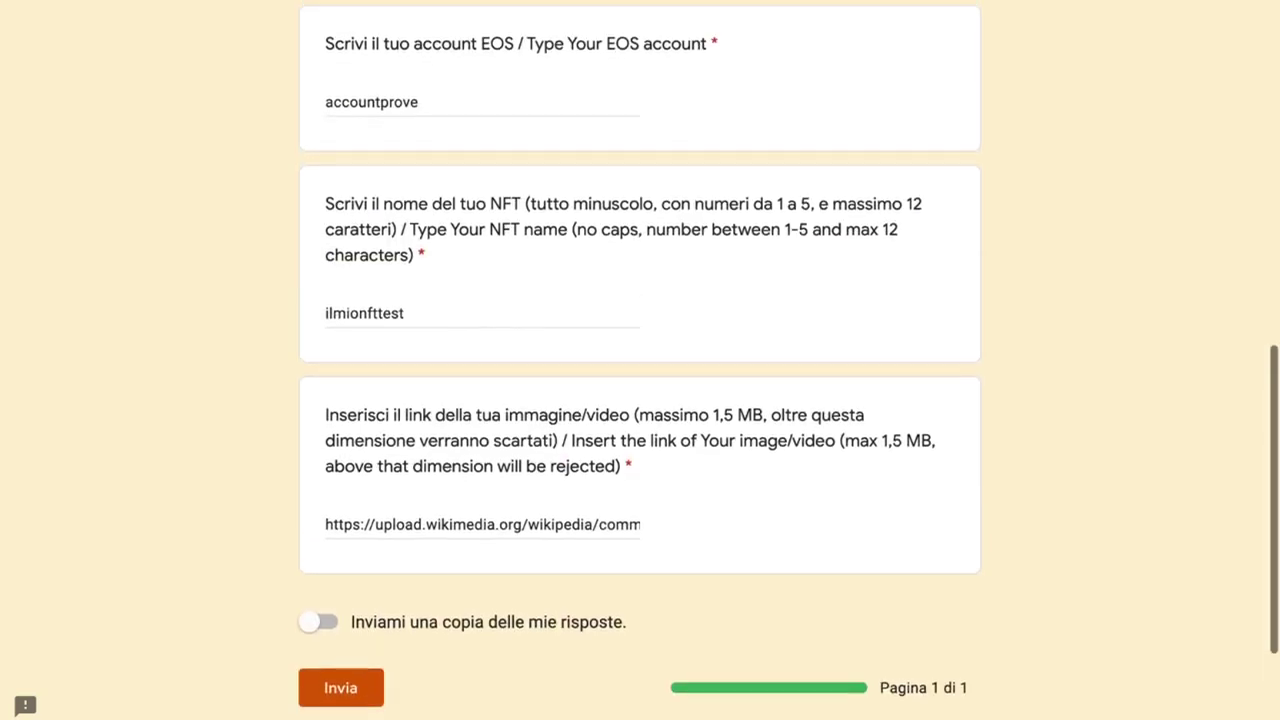